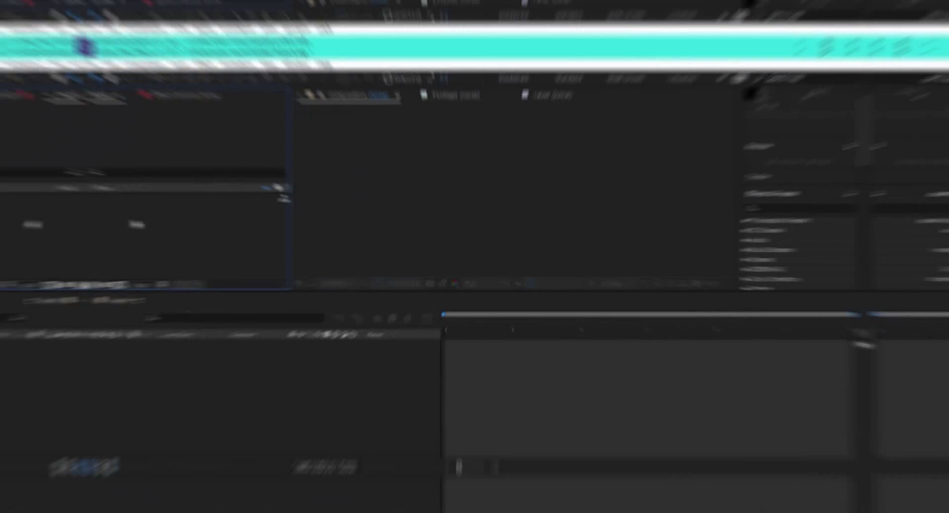
Import the audio file YAKA - Psycho (bailatronic).mp3 from the Audios folder into the project
scroll(409, 254, down, 5)
scroll(410, 218, up, 3)
scroll(517, 311, down, 2)
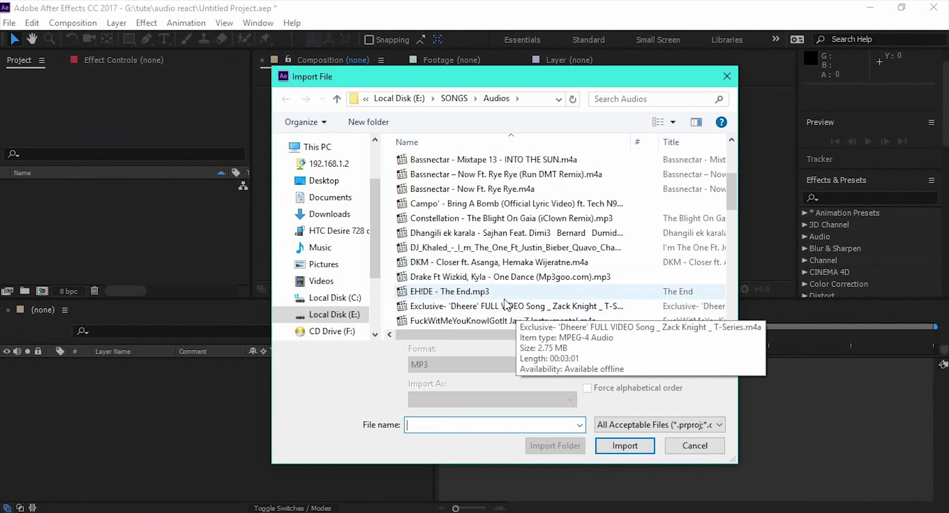
scroll(517, 311, down, 12)
click(470, 320)
key(Return)
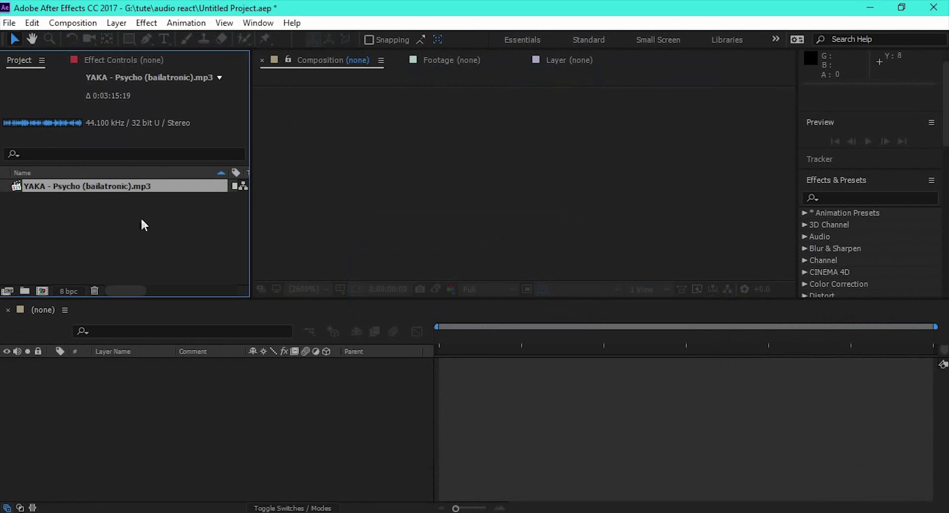
Import the dezee creations logo PSD as a composition with its layer styles merged into footage
double_click(73, 238)
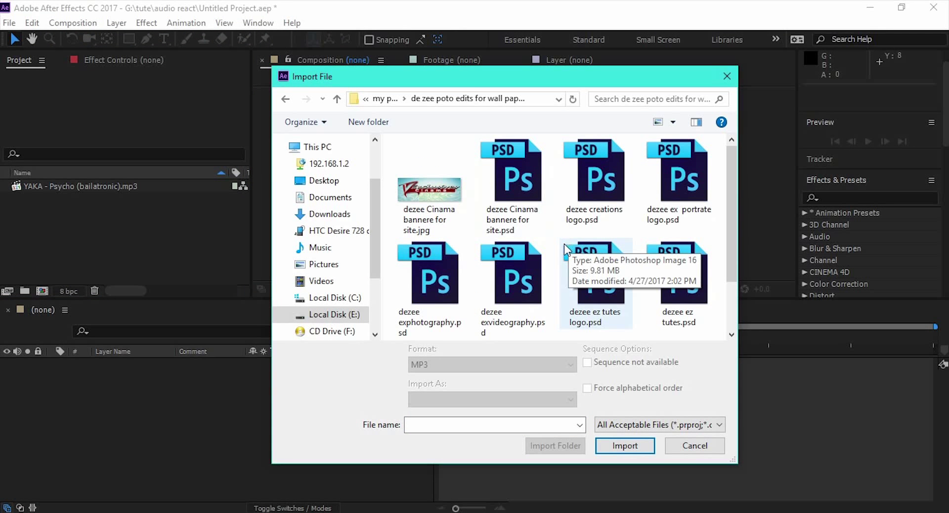
double_click(616, 192)
click(447, 242)
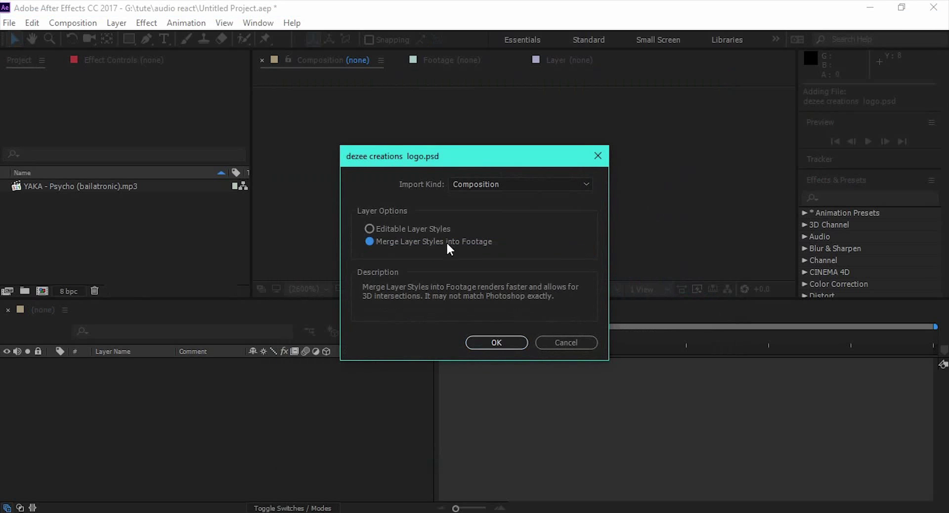
click(482, 341)
click(65, 252)
click(62, 188)
click(64, 213)
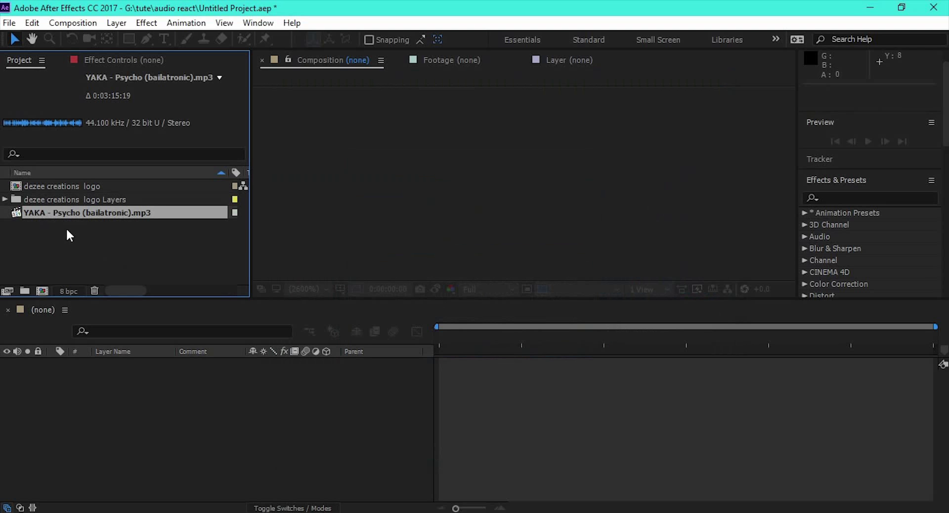
Create a new composition from the imported dezee creations logo composition and add the YAKA mp3 beneath it
drag(47, 186, 136, 401)
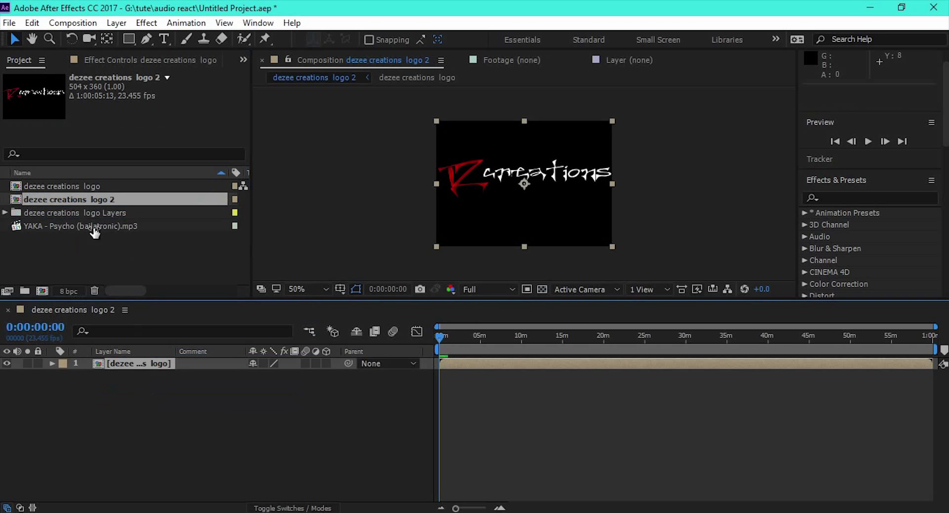
click(64, 227)
drag(28, 228, 133, 410)
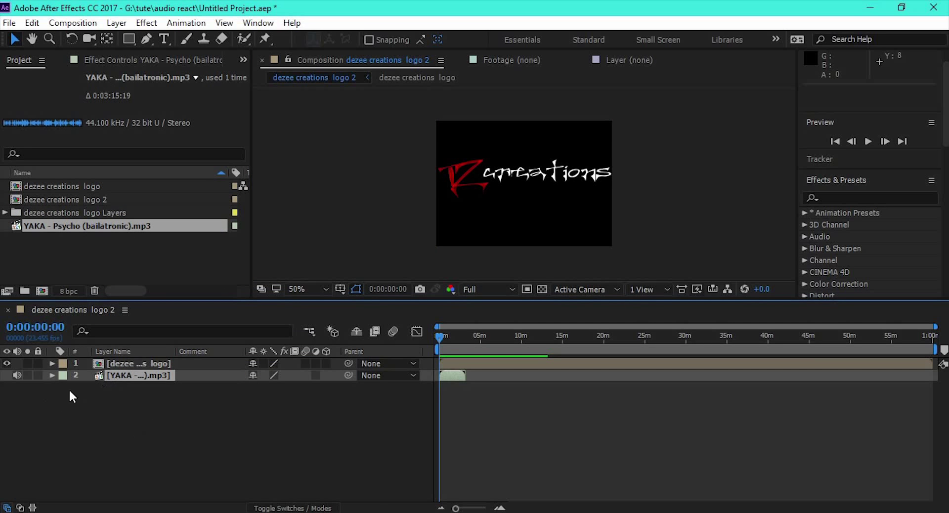
Convert the YAKA mp3 layer's audio to keyframes with the Keyframe Assistant
right_click(133, 387)
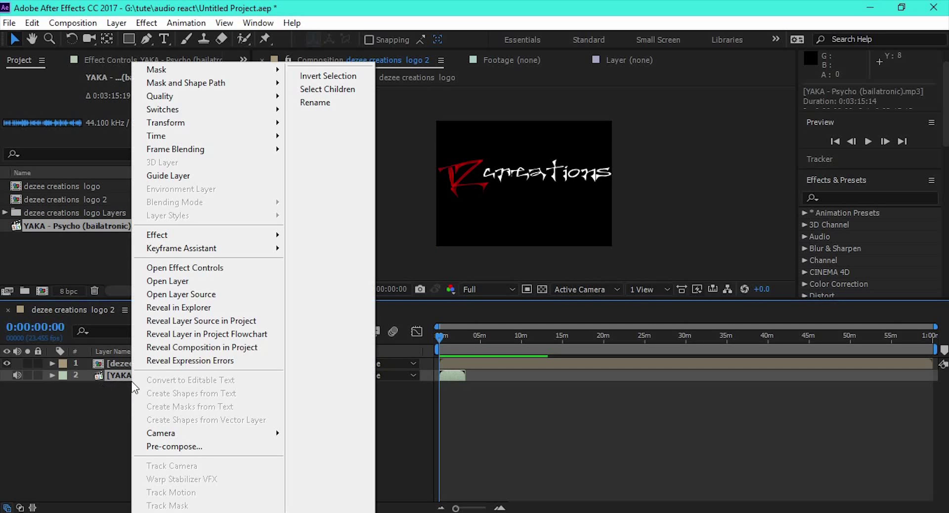
mouse_move(208, 249)
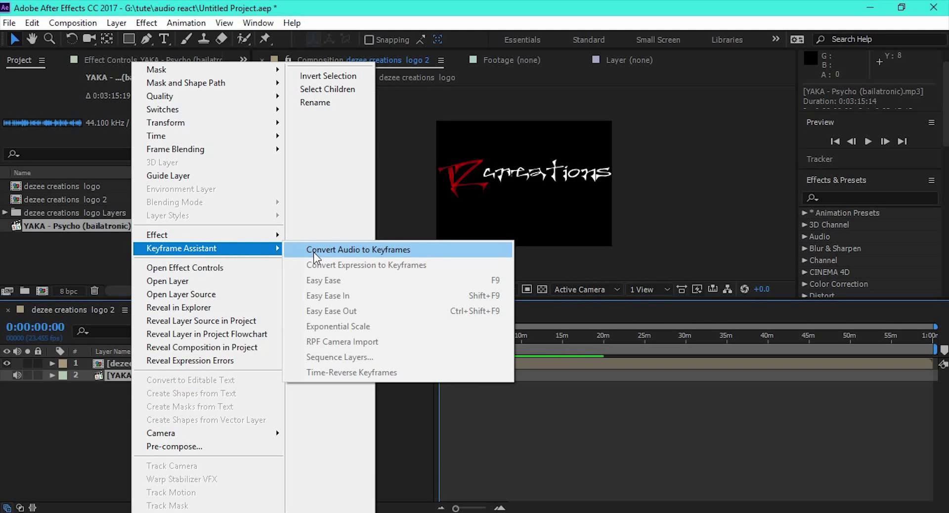
click(391, 254)
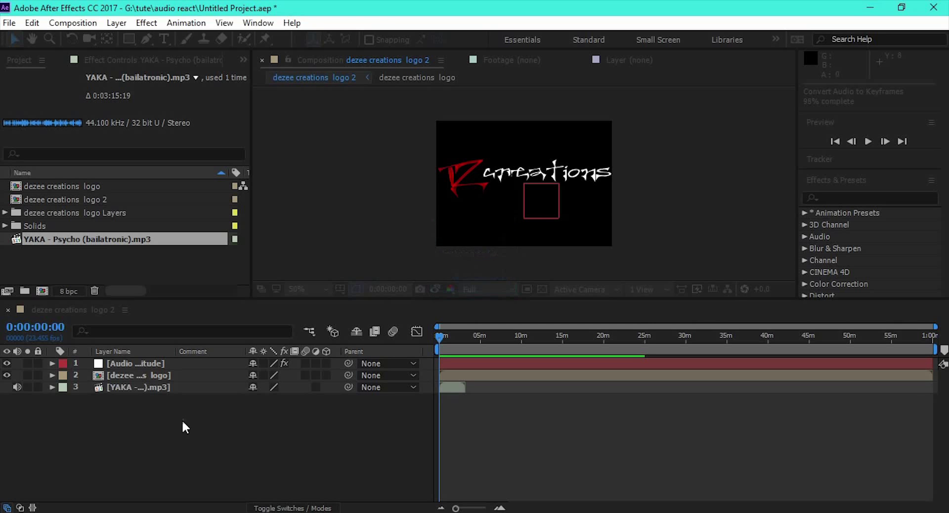
Expand the logo layer's Transform properties and the Both Channels effect of the Audio Amplitude layer down to its slider
click(117, 376)
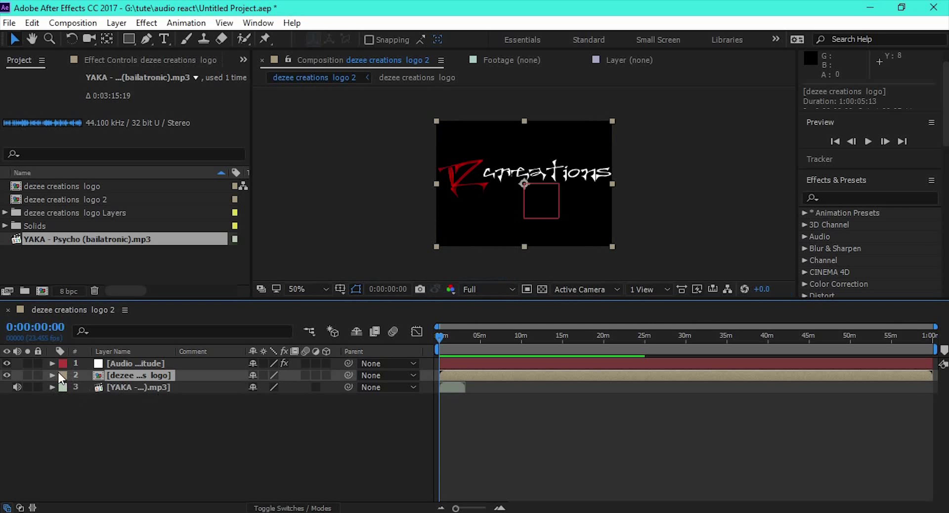
click(52, 377)
click(64, 388)
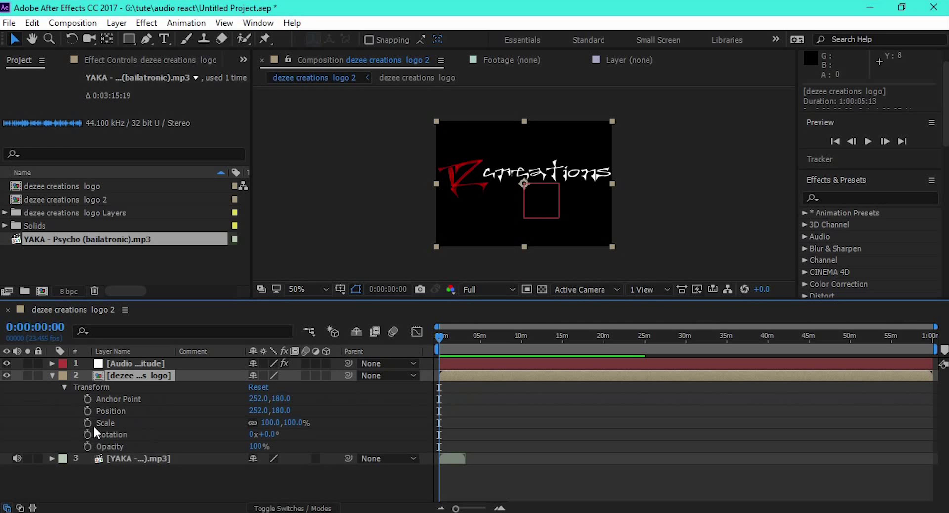
click(54, 362)
click(138, 363)
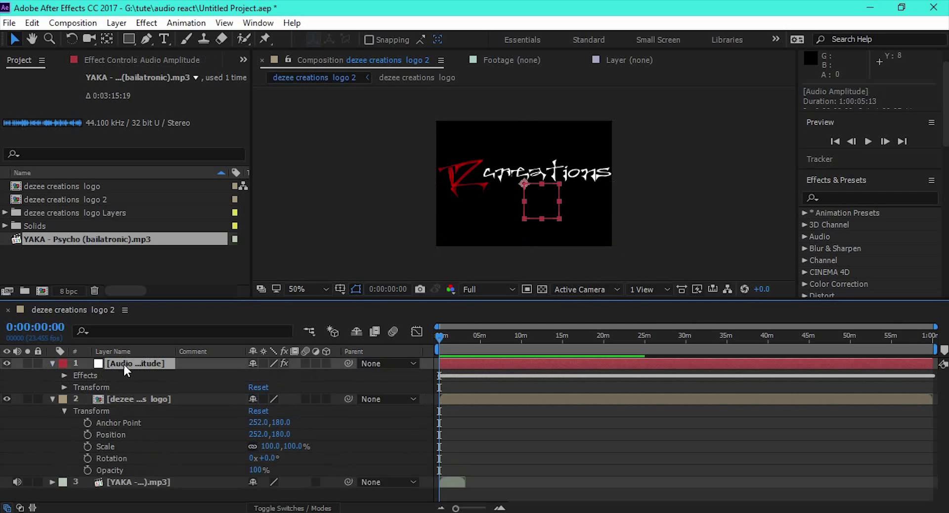
click(63, 376)
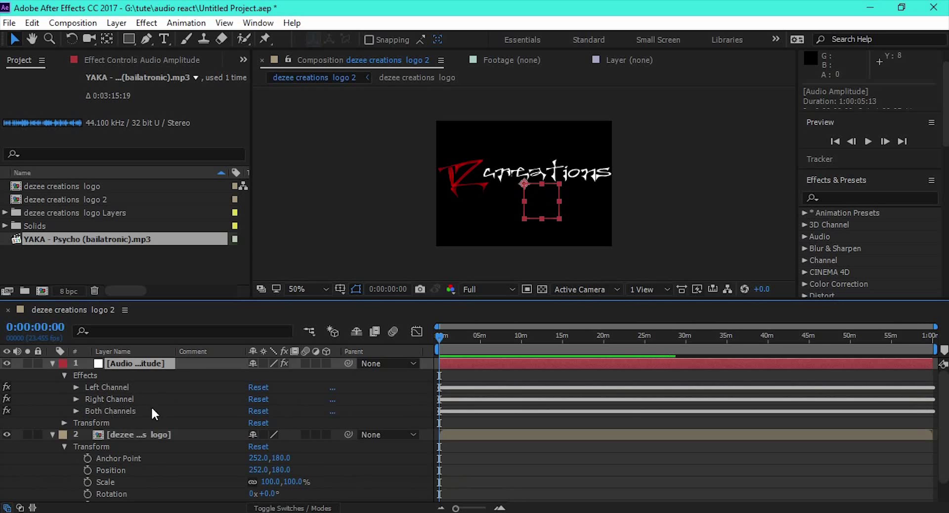
click(77, 411)
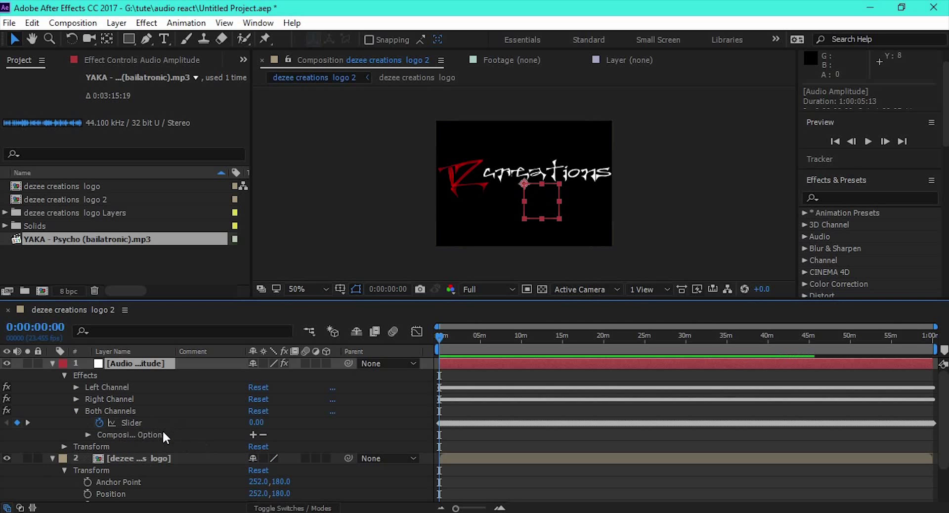
Add an expression to the logo layer's Scale and link it to the Both Channels slider of the Audio Amplitude layer
scroll(162, 448, down, 2)
click(138, 414)
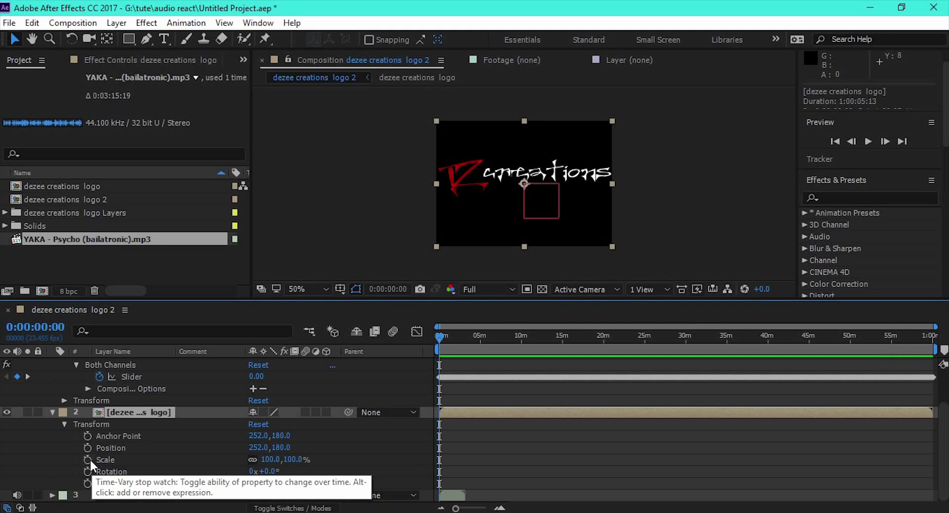
alt+click(87, 459)
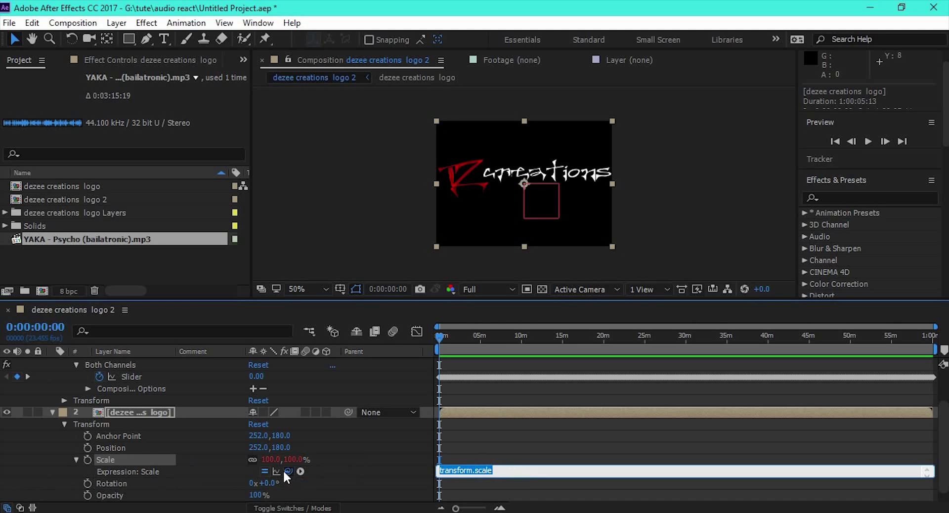
drag(285, 471, 137, 378)
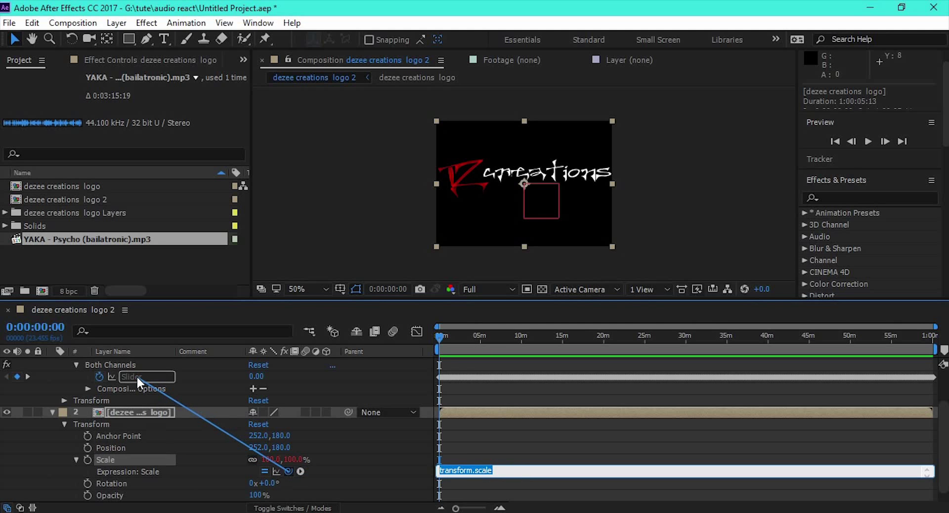
drag(136, 376, 137, 375)
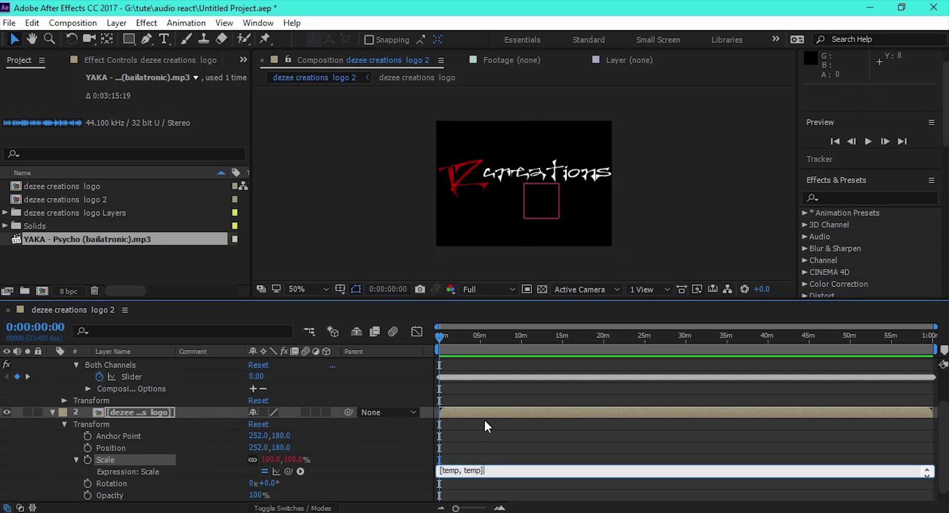
click(432, 348)
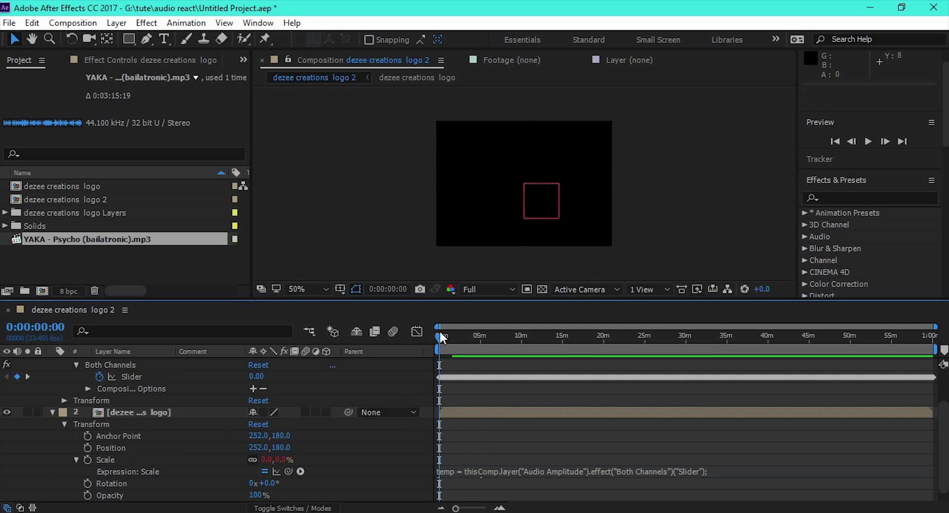
At about 0:01:57:02, make the logo layer 3D and move it toward the camera to a Z position of about -546
drag(440, 333, 437, 331)
mouse_move(440, 336)
mouse_down()
mouse_move(468, 340)
mouse_move(410, 336)
mouse_move(467, 339)
mouse_move(455, 337)
mouse_up()
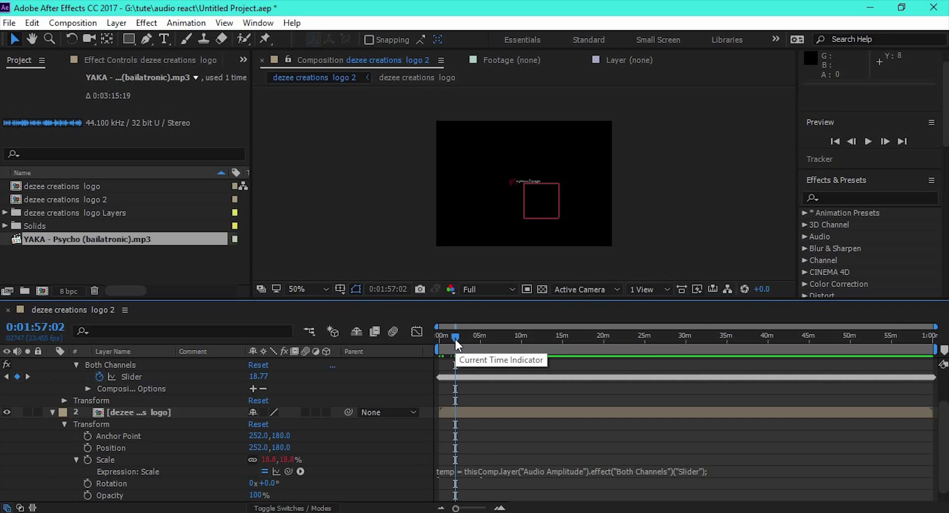
click(336, 416)
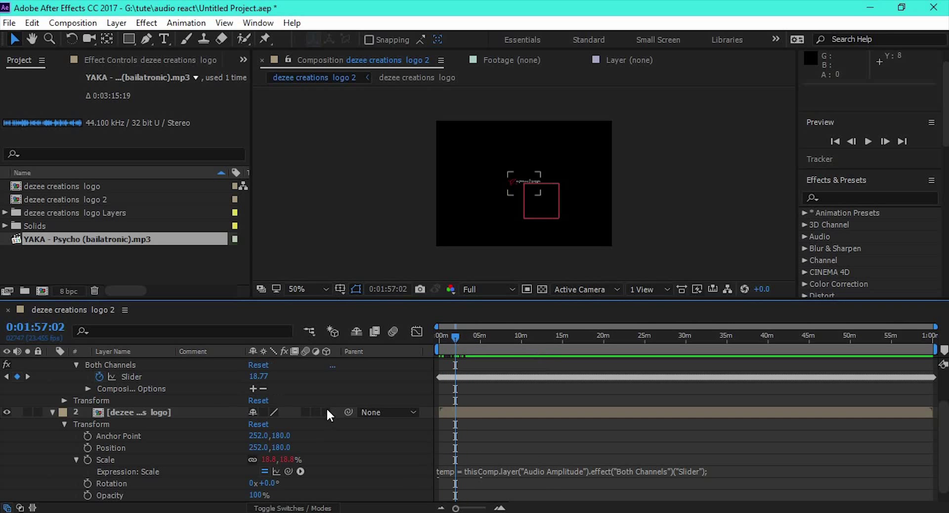
click(326, 412)
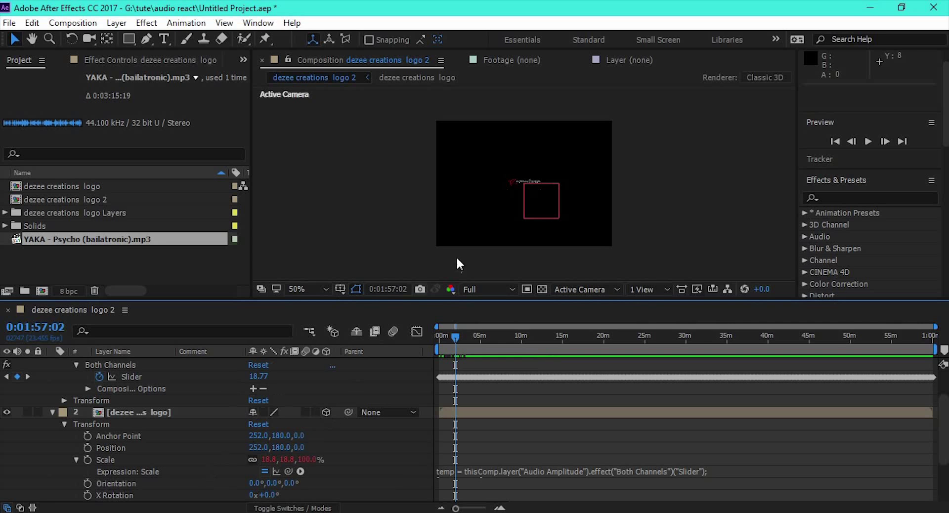
click(155, 413)
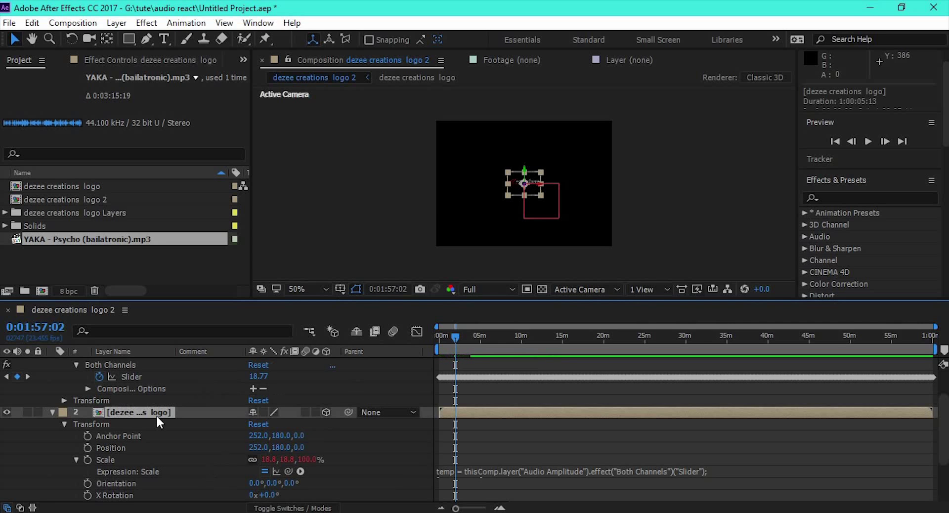
drag(526, 187, 735, 208)
Preview the logo's audio-driven scaling from the start of the composition
drag(480, 340, 384, 332)
key(space)
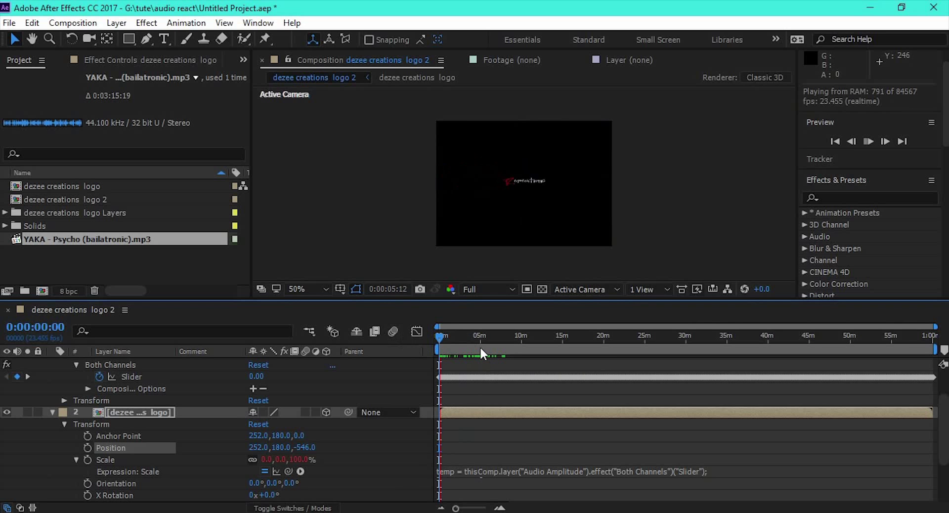
key(space)
Review the logo layer's Transform properties and Scale expression, leaving all layers collapsed and deselected
click(53, 412)
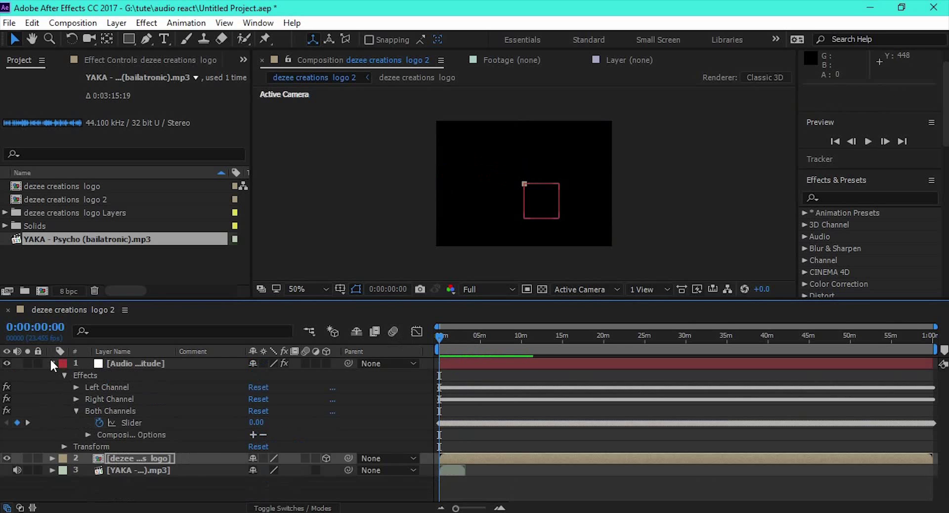
click(52, 363)
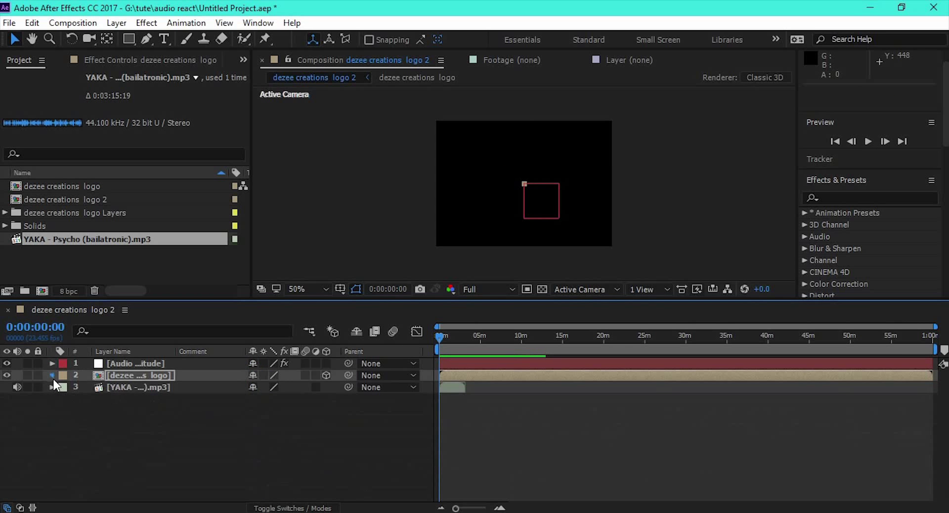
click(52, 376)
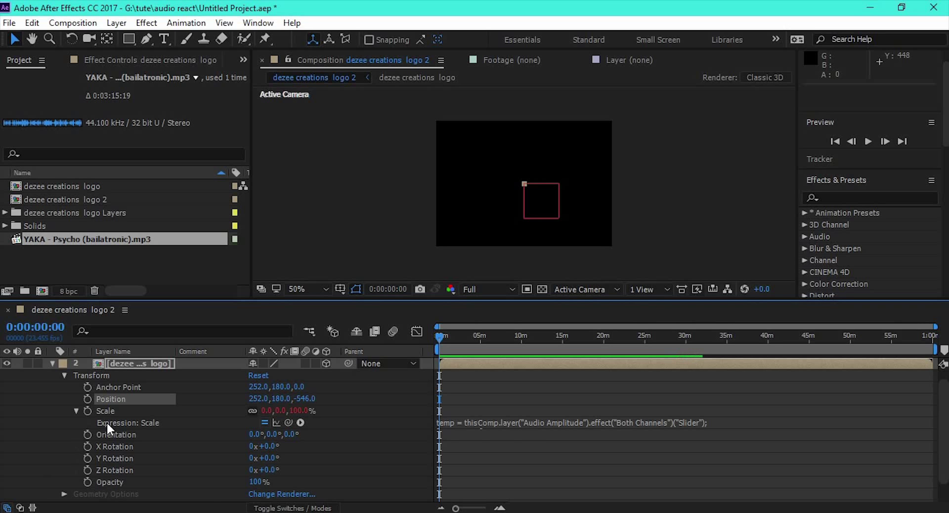
scroll(46, 373, up, 1)
click(52, 375)
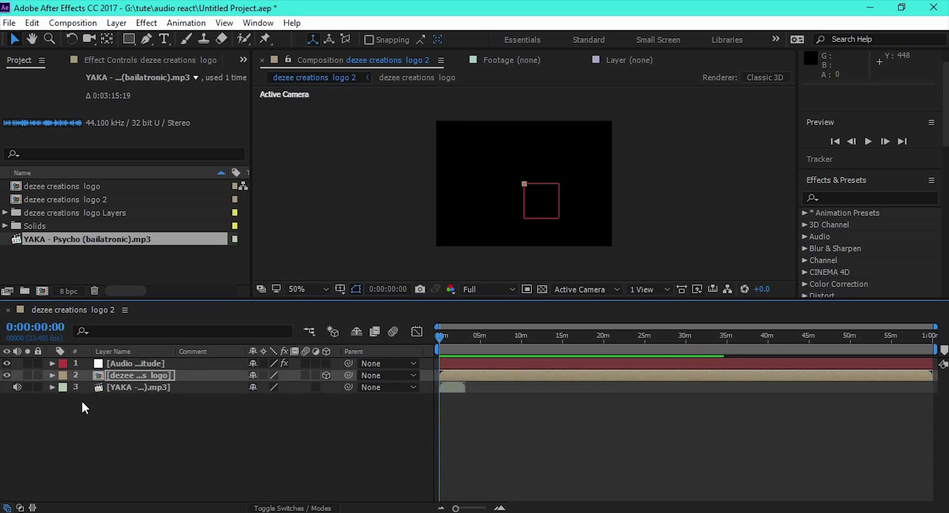
click(120, 407)
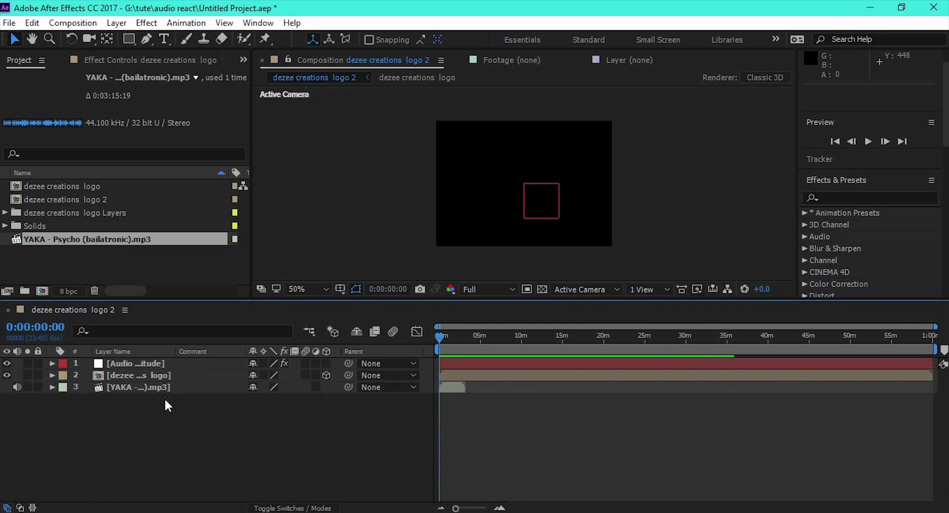
Delete the dezee creations logo 2 composition and create a new composition from the YAKA mp3
click(49, 199)
key(Delete)
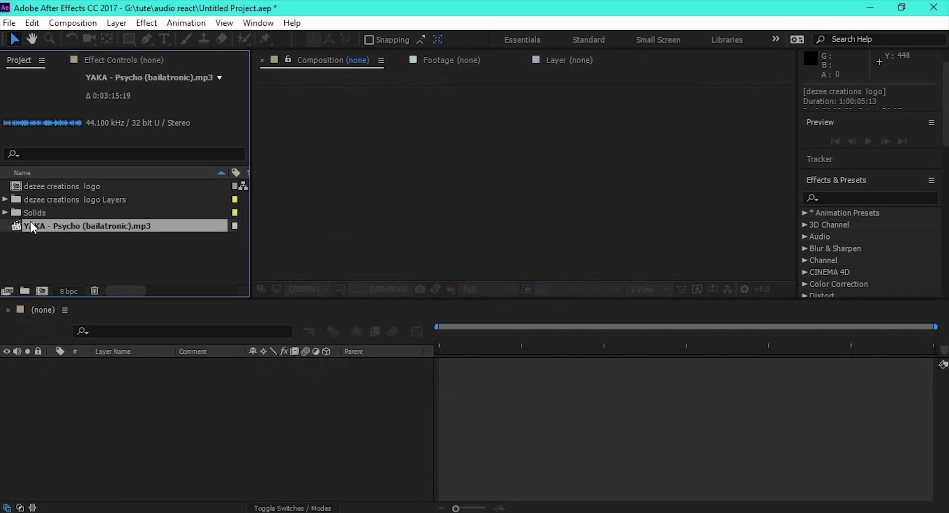
drag(32, 224, 137, 411)
Add a black 1920 x 1080 px solid named Black Solid 1 to the YAKA composition
right_click(107, 406)
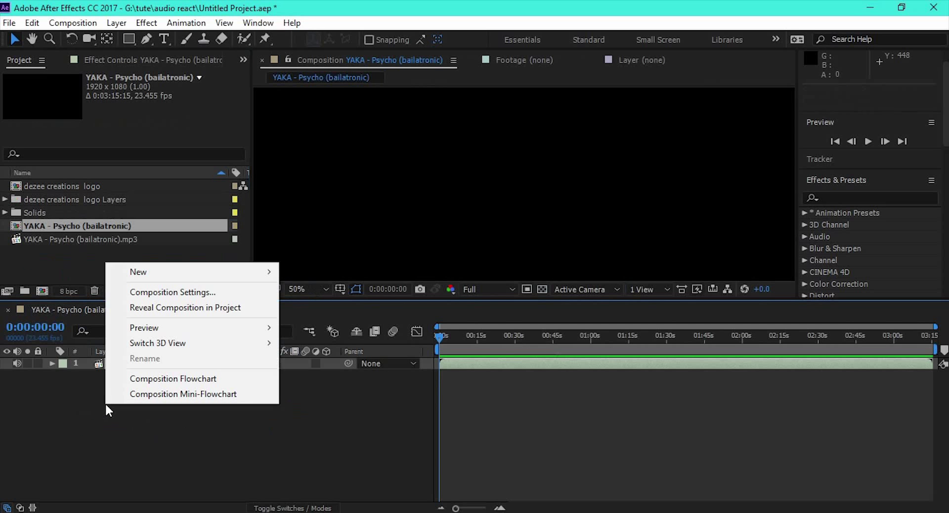
mouse_move(201, 271)
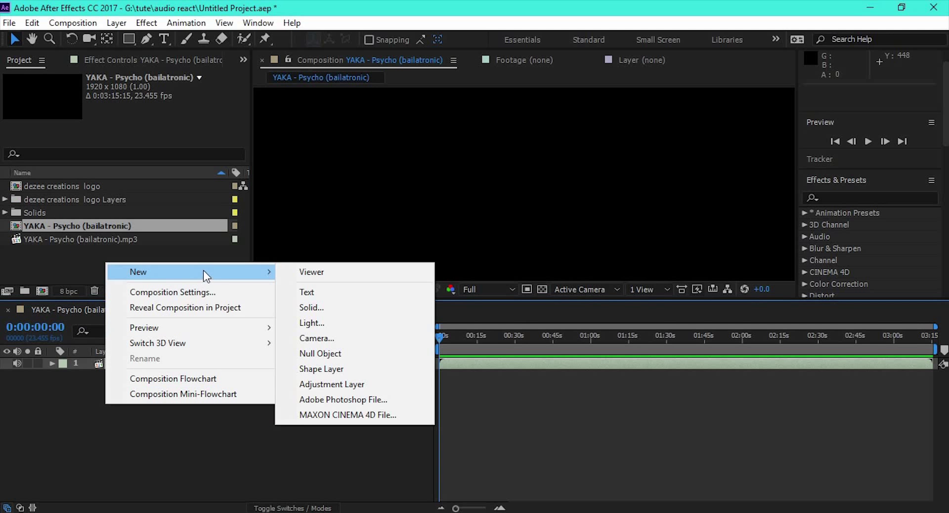
click(343, 304)
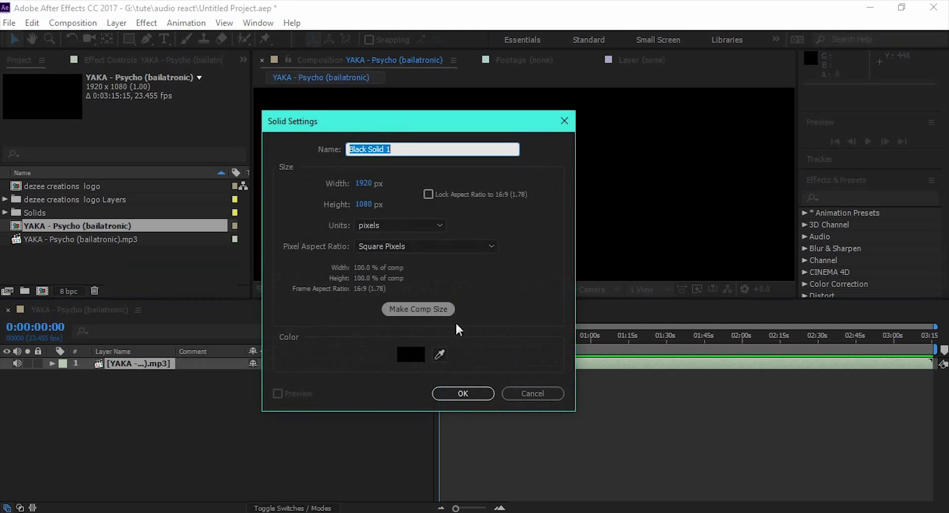
click(461, 393)
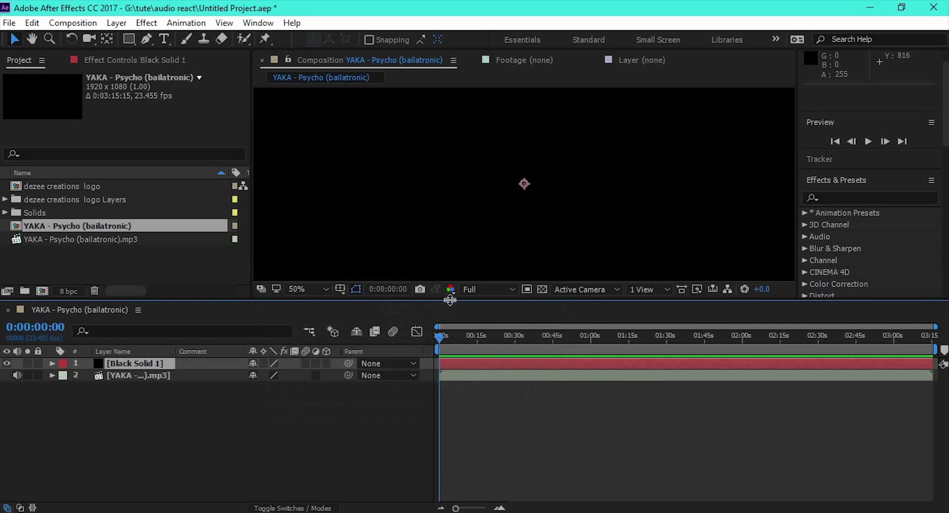
Apply the Audio Spectrum effect to Black Solid 1
drag(446, 298, 448, 311)
scroll(457, 226, down, 2)
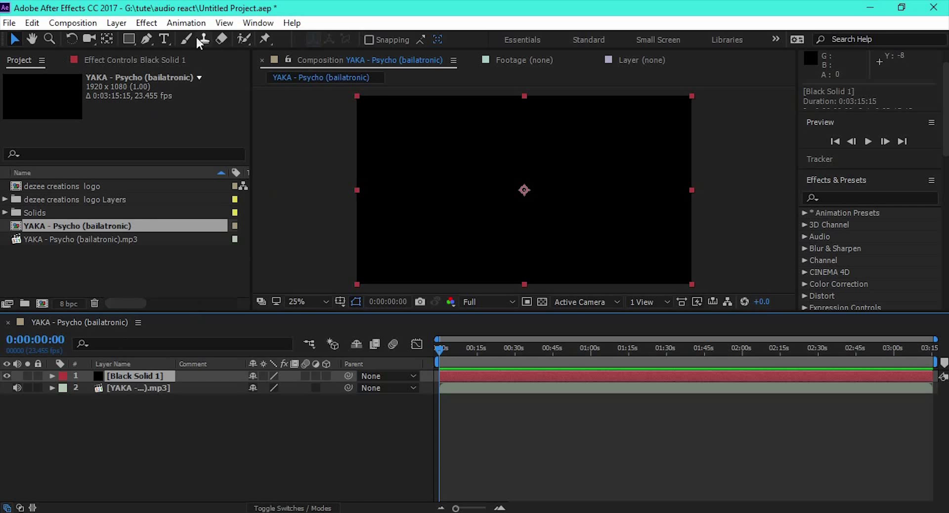
click(152, 25)
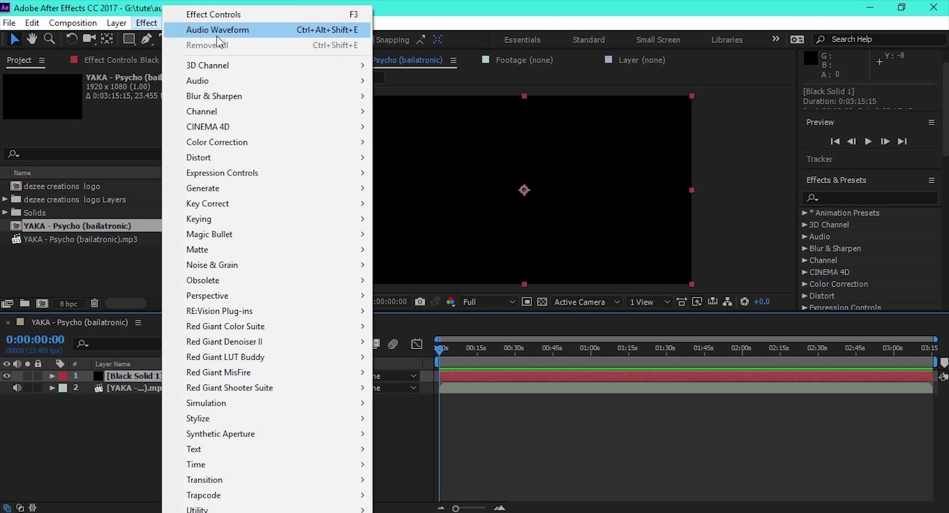
mouse_move(282, 195)
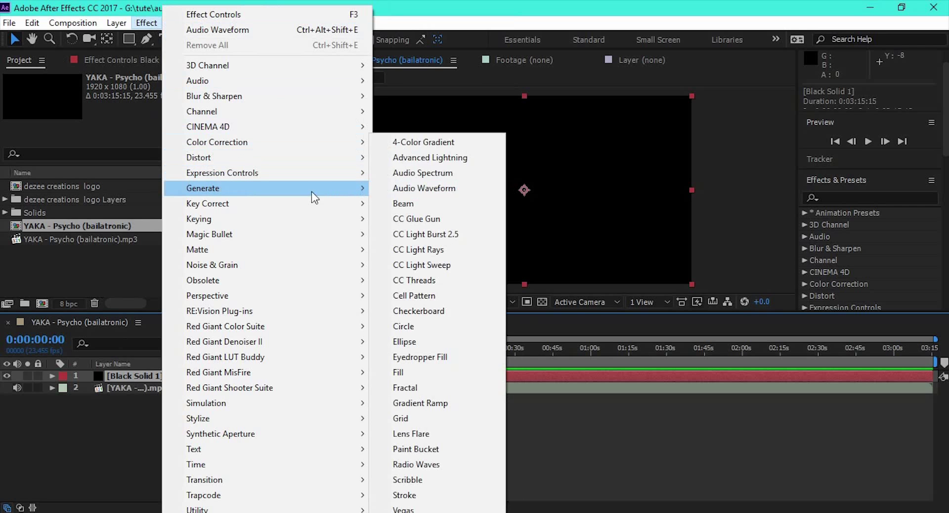
click(456, 174)
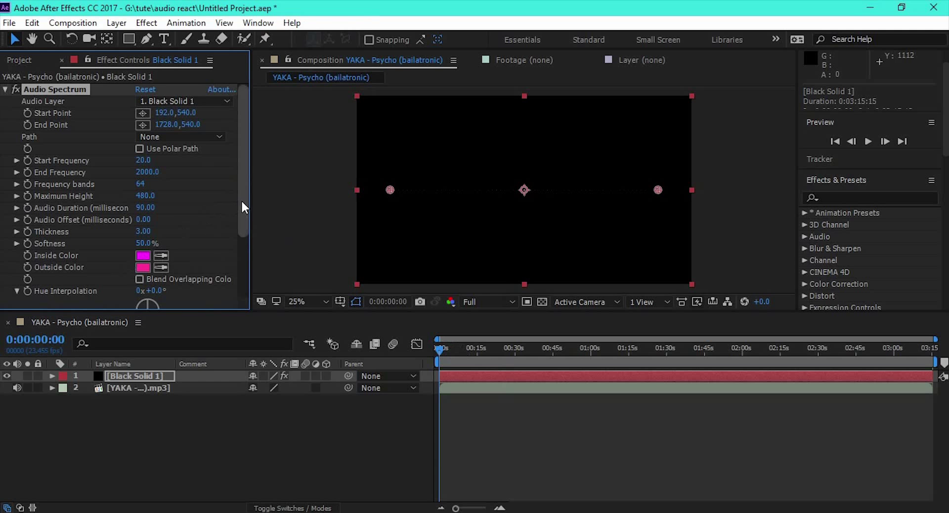
click(149, 23)
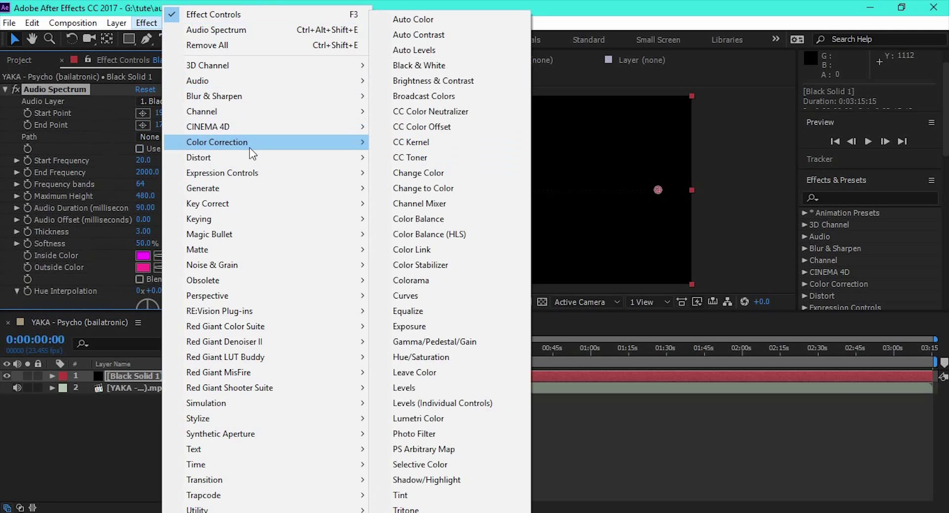
mouse_move(250, 158)
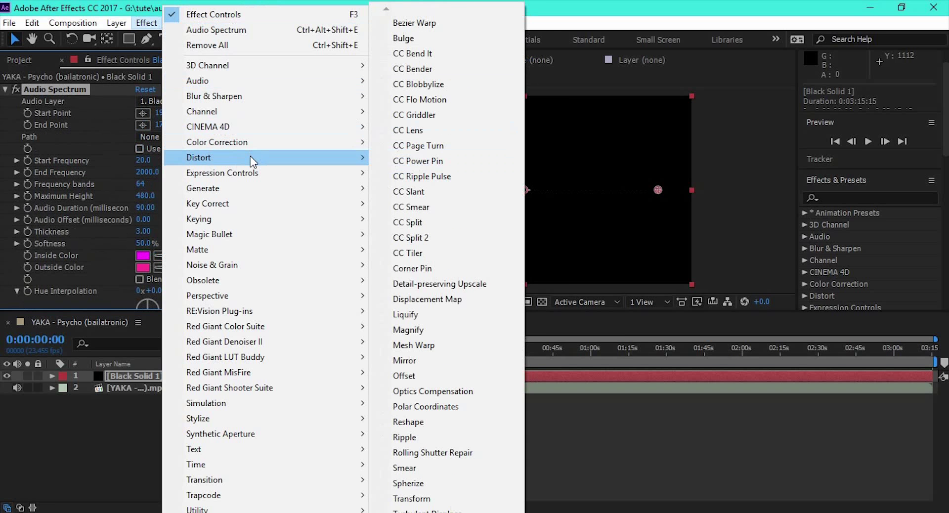
mouse_move(271, 120)
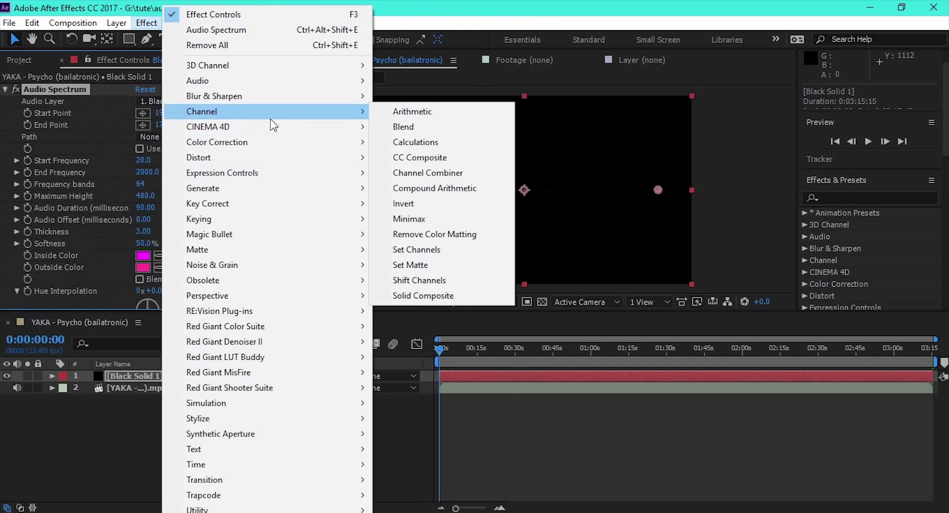
mouse_move(360, 190)
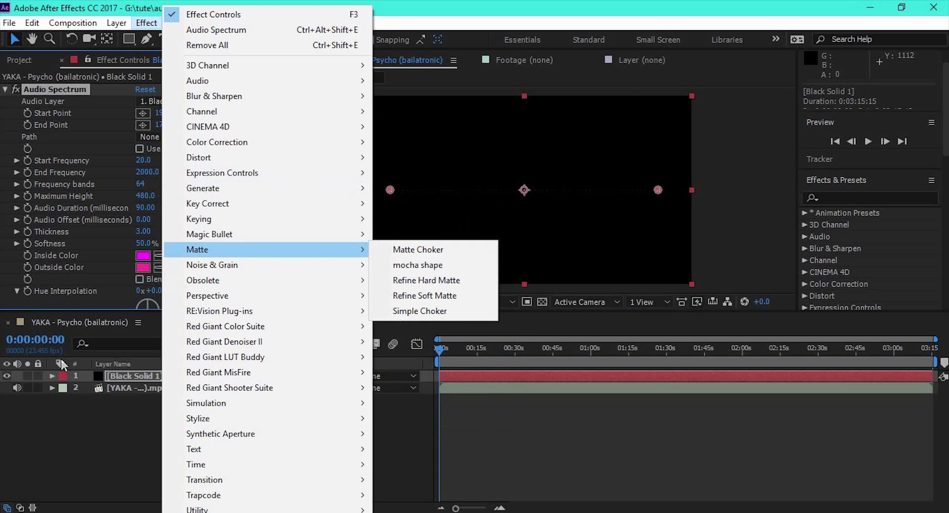
click(85, 393)
click(443, 378)
drag(460, 364, 440, 348)
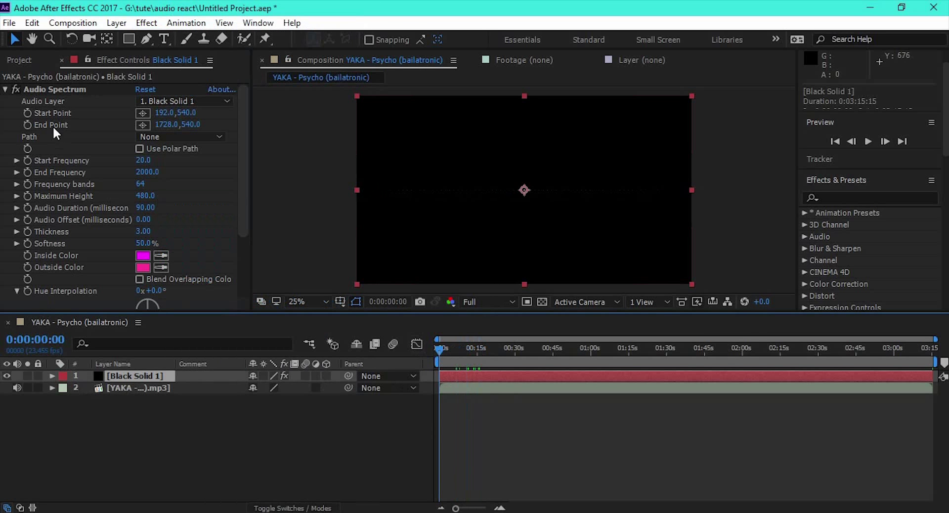
Set Black Solid 1's Audio Spectrum audio layer to the YAKA - Psycho (bailatronic) mp3 and preview the start of the timeline
click(52, 89)
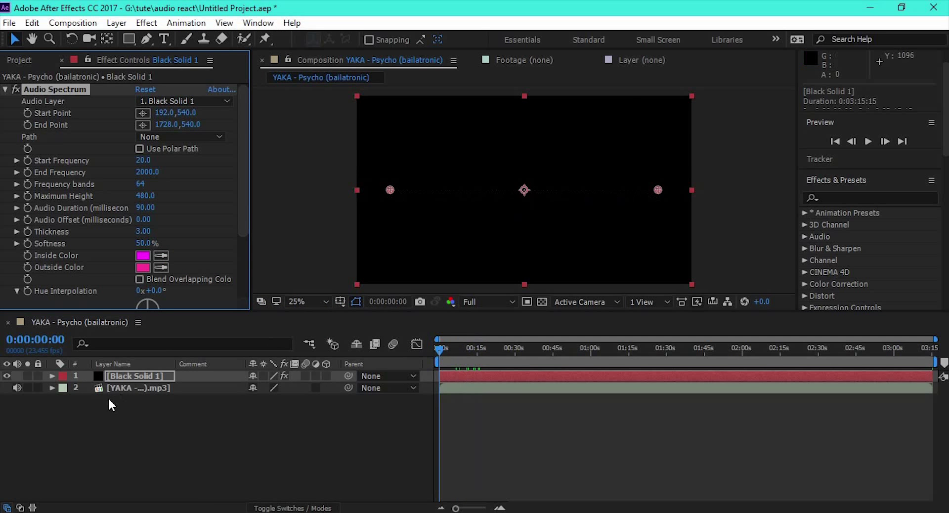
click(139, 388)
click(153, 377)
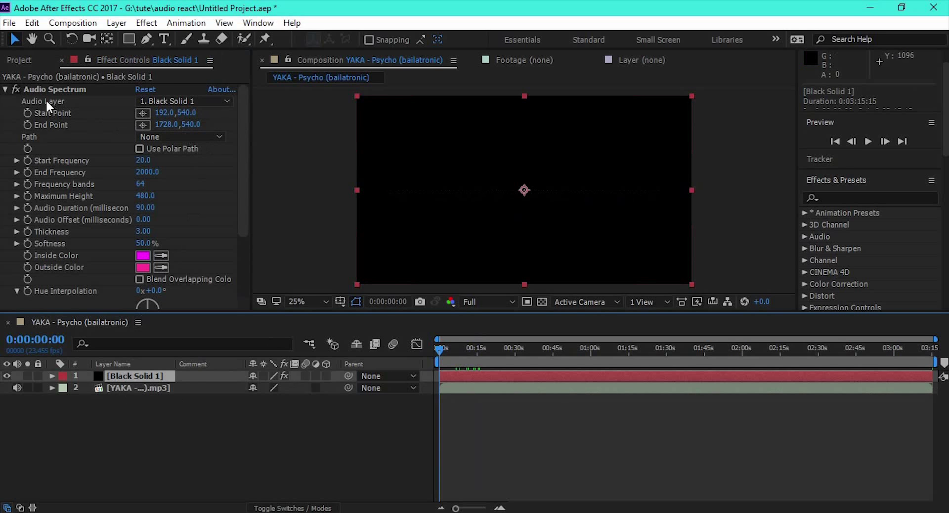
click(80, 91)
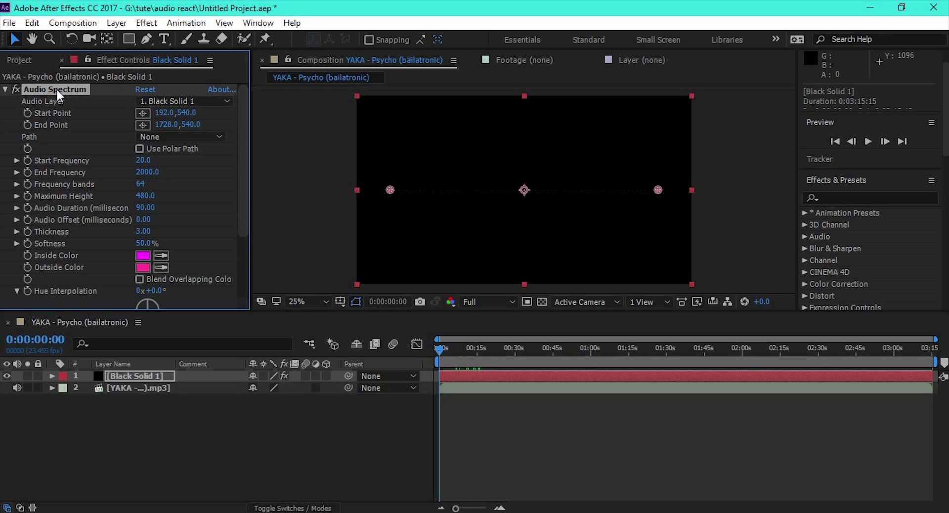
click(169, 99)
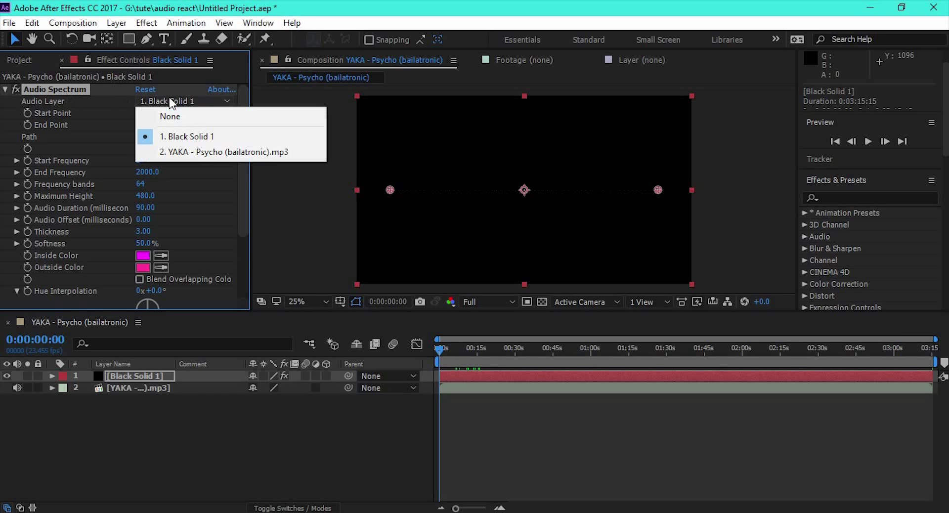
click(225, 152)
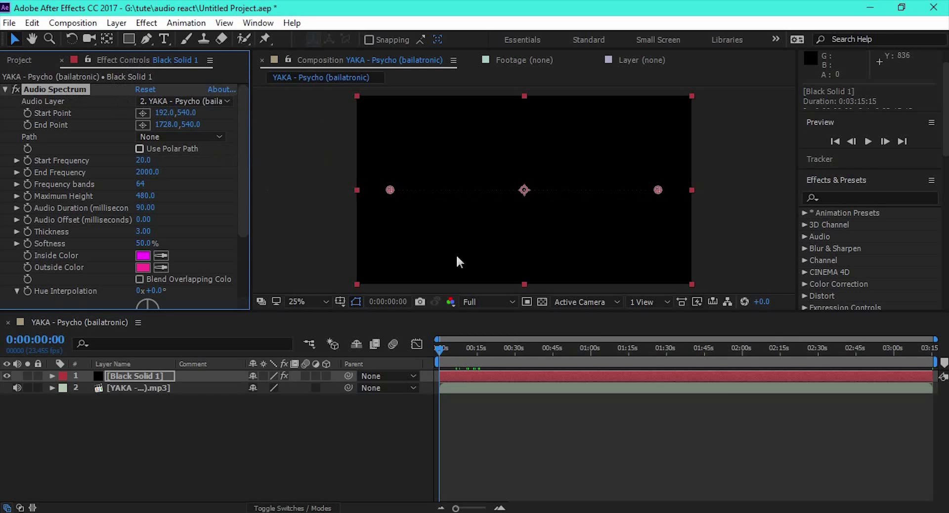
drag(438, 351, 418, 336)
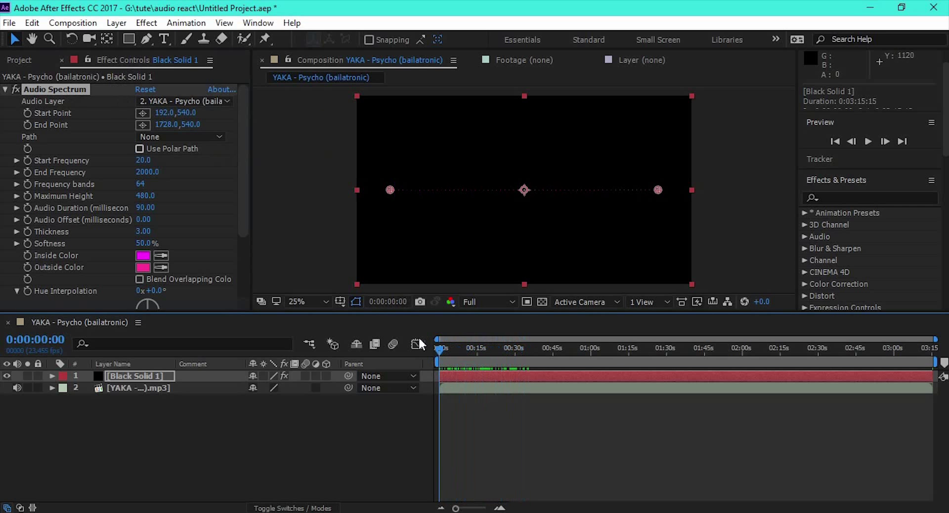
Set the Audio Spectrum's Start Frequency to 1, Maximum Height to 1600 and Thickness to 10.60, with the playhead at 0:02:20:14
drag(144, 158, 135, 159)
drag(146, 196, 702, 321)
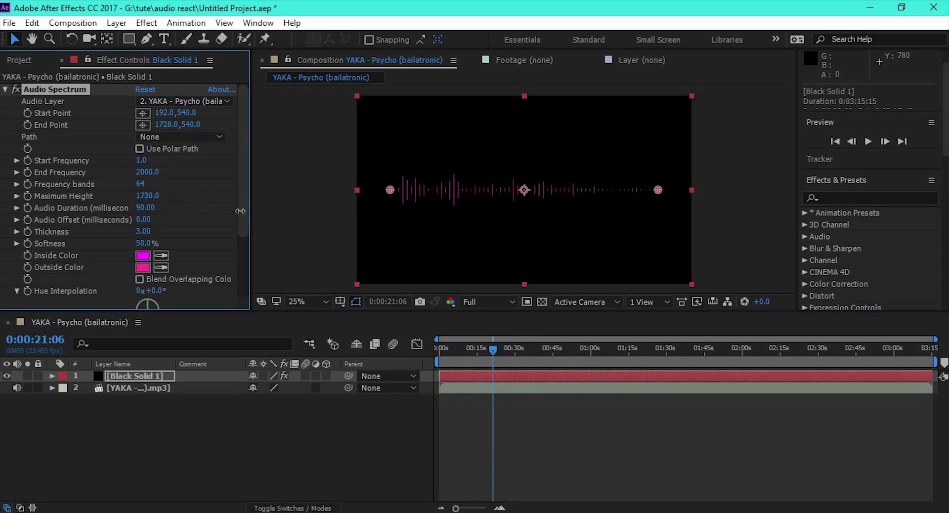
drag(520, 341, 795, 349)
drag(144, 231, 197, 232)
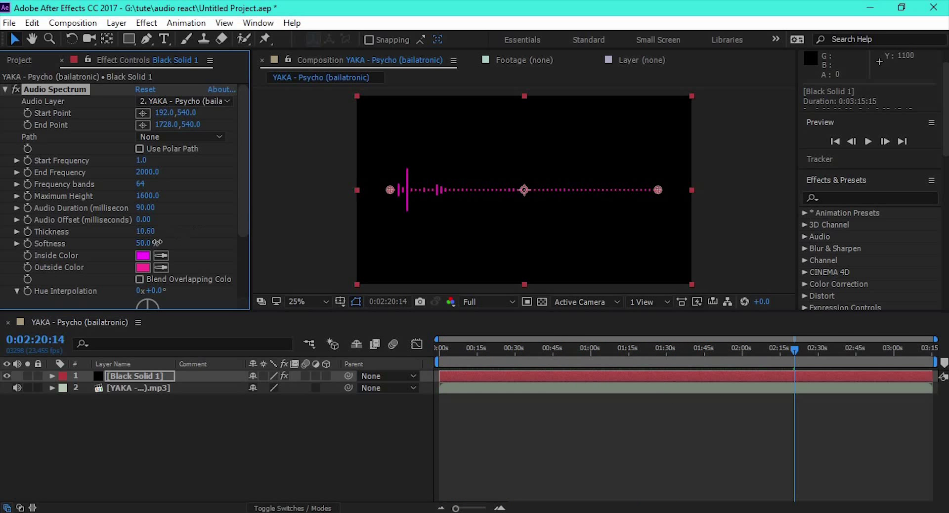
Change both the Inside Color and Outside Color of the Audio Spectrum to white, FFFFFF
click(144, 254)
text(FFFFFF)
click(324, 222)
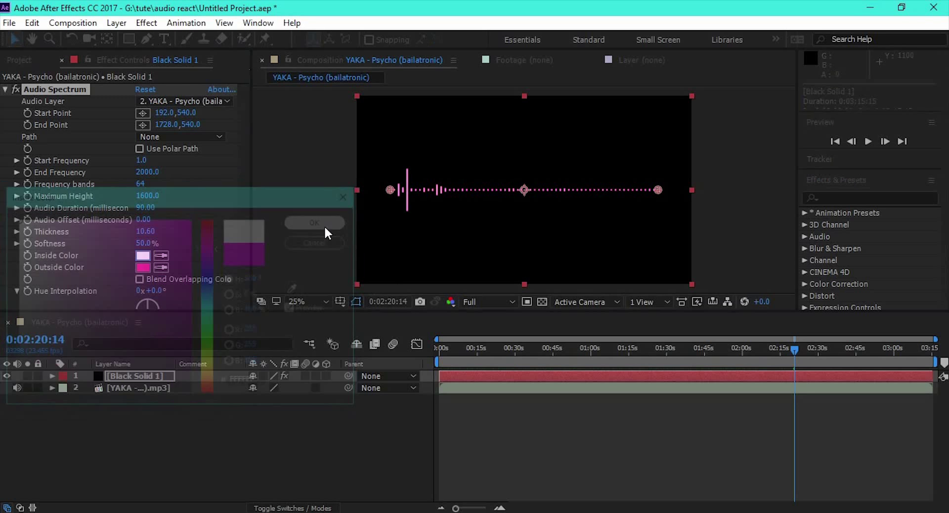
click(139, 268)
text(FFFFFF)
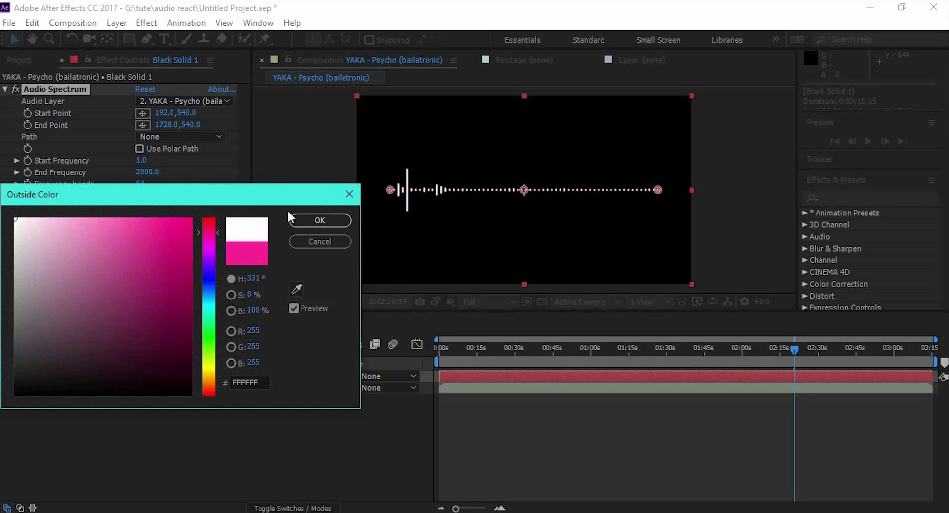
click(317, 221)
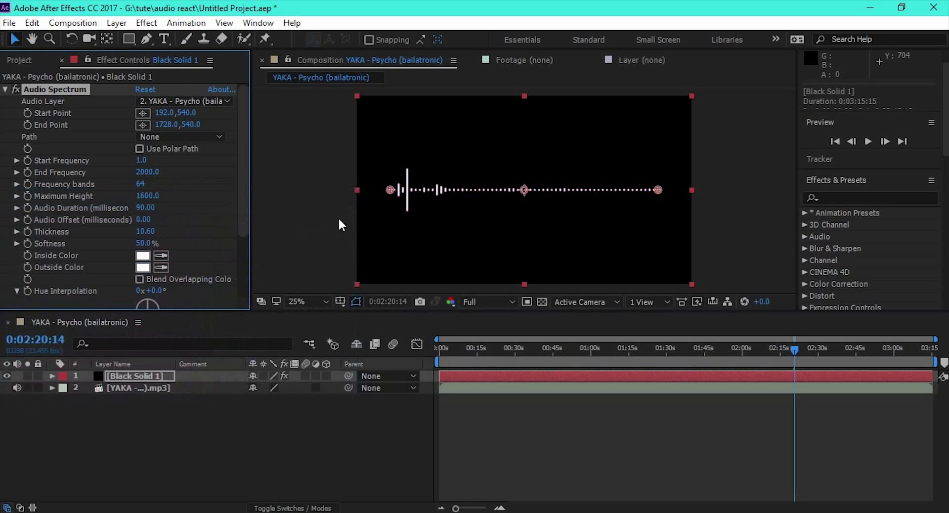
Add the dezee creations logo composition to the YAKA composition as the lowest layer
scroll(237, 213, down, 1)
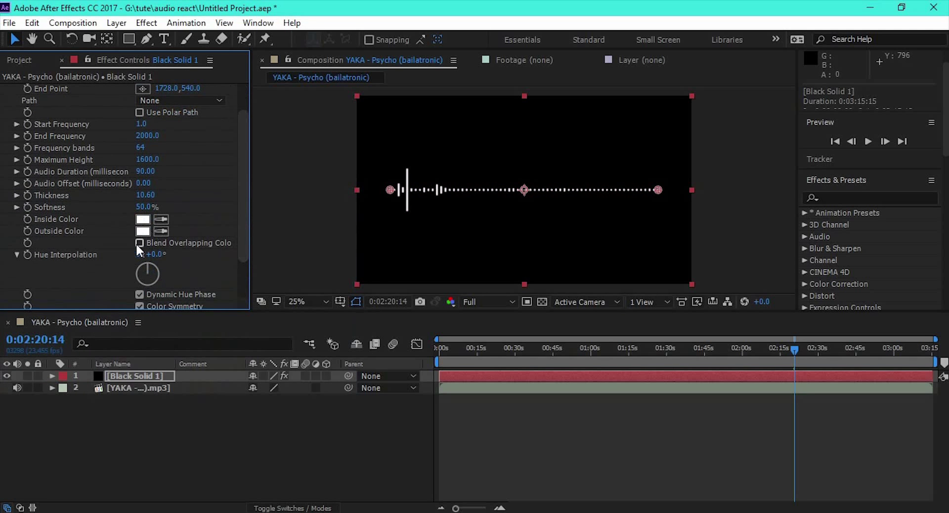
scroll(138, 243, down, 2)
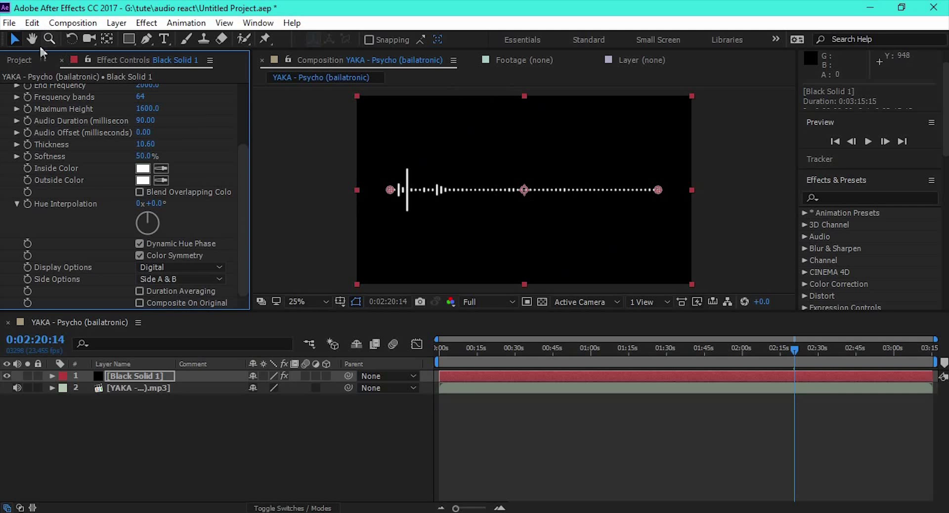
click(27, 65)
click(90, 259)
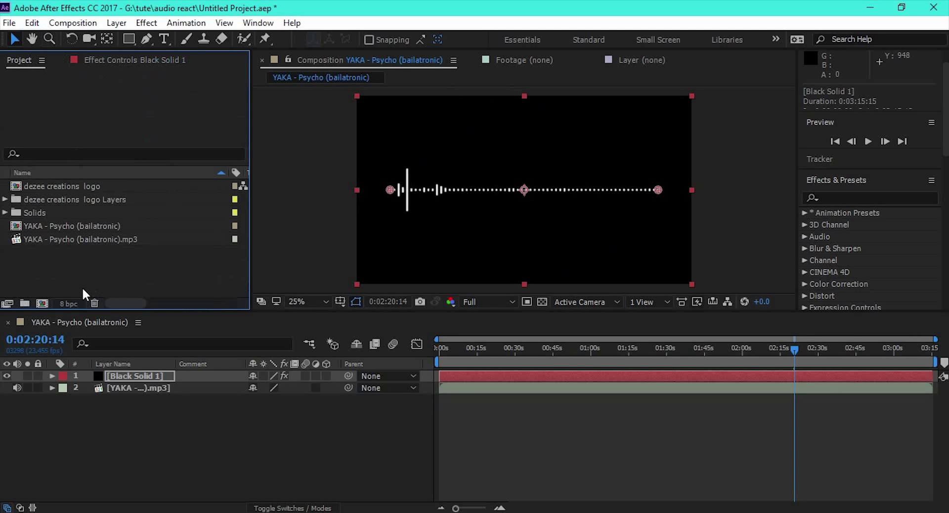
drag(76, 188, 152, 388)
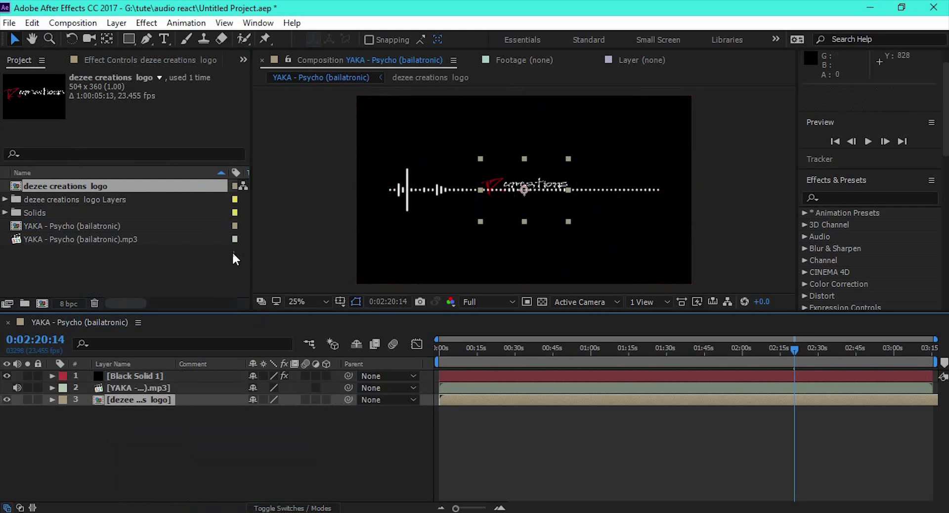
Turn Composite On Original on and back off for Black Solid 1's Audio Spectrum to compare the logo's visibility
click(132, 61)
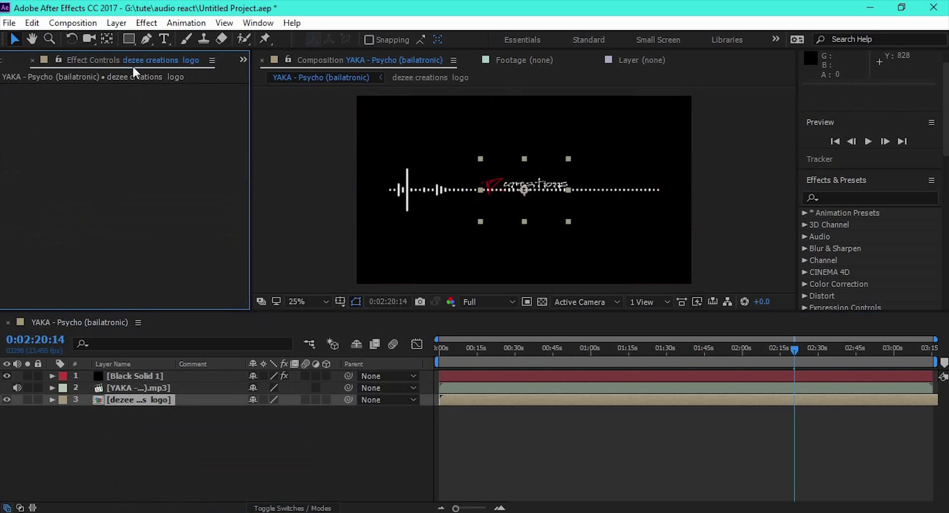
click(127, 375)
scroll(188, 265, down, 4)
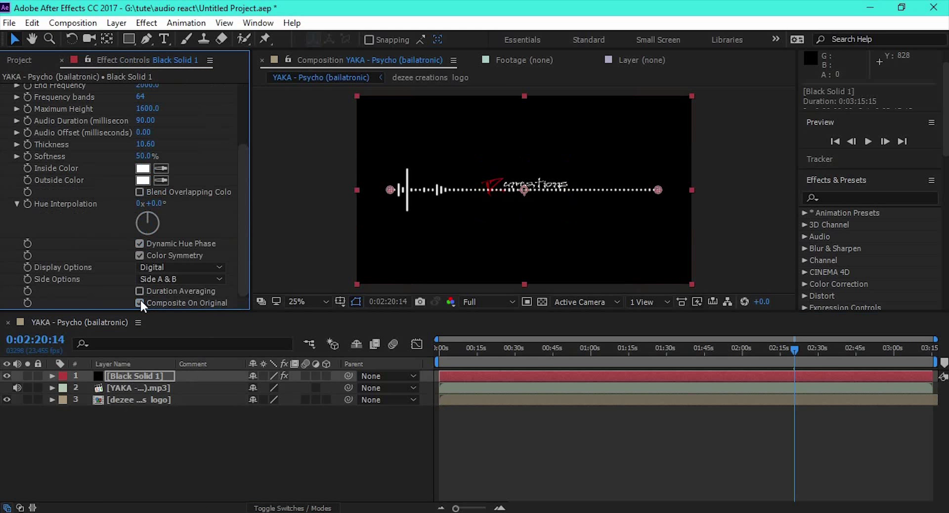
click(140, 303)
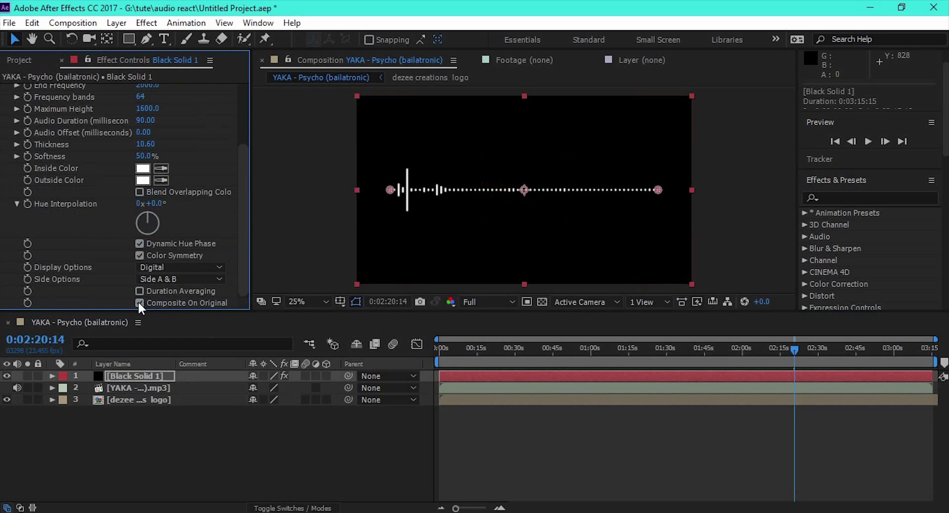
click(140, 303)
Try Side B as the spectrum's Side Options, and restore Side A & B
click(180, 279)
click(188, 309)
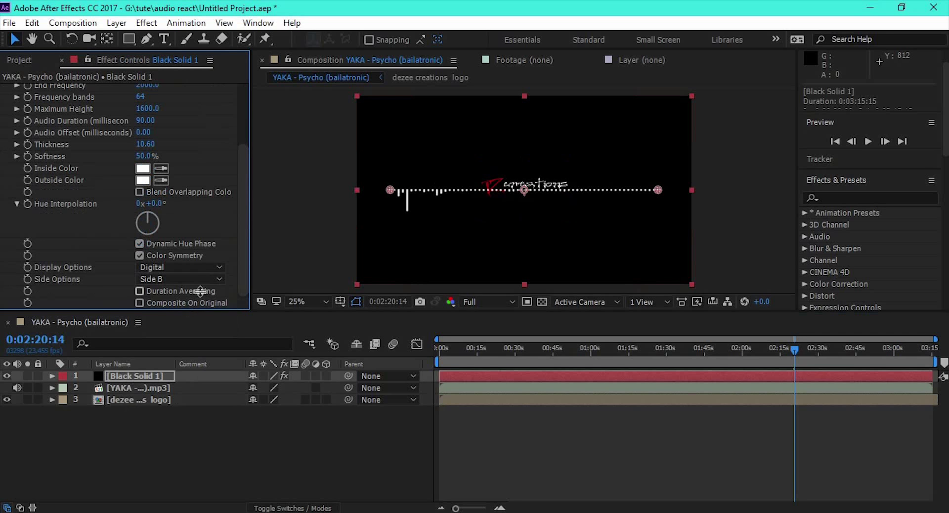
click(205, 280)
click(186, 319)
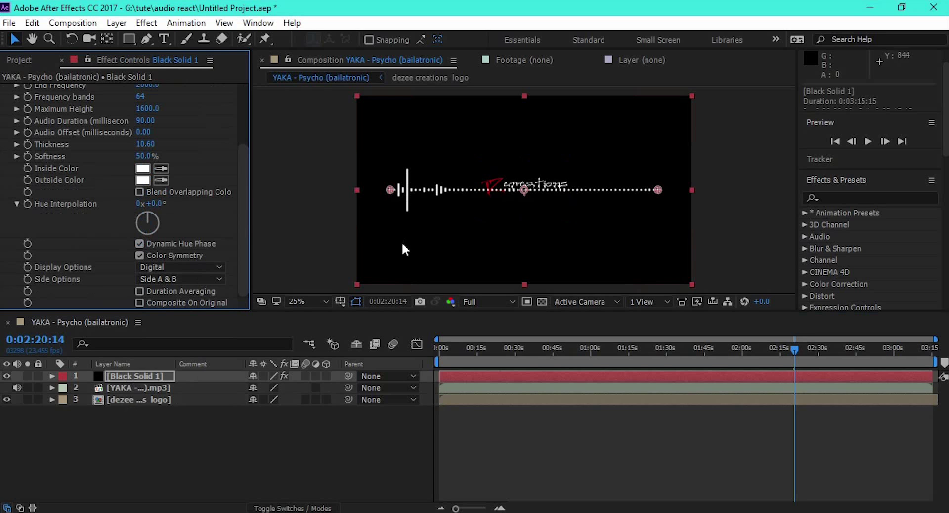
Try Analog lines and Analog dots as the Audio Spectrum's Display Options, leaving Analog dots selected
click(198, 266)
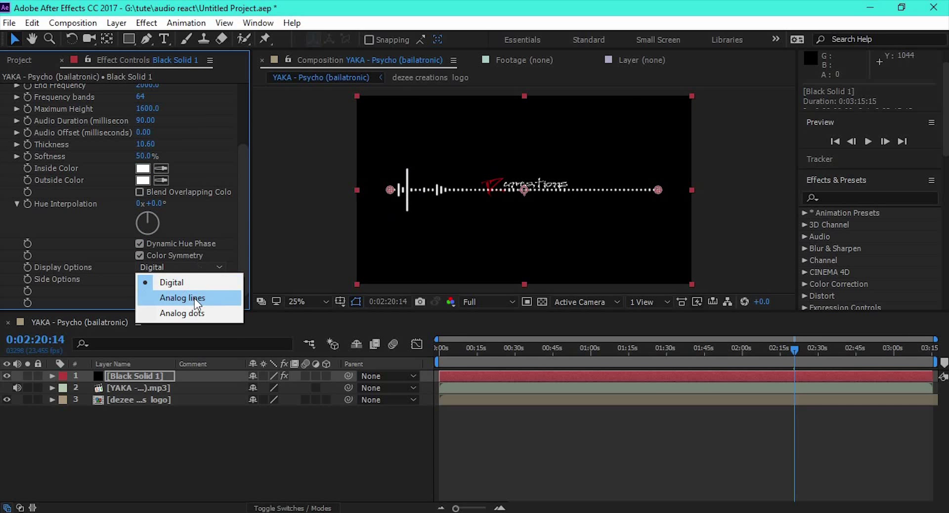
click(170, 296)
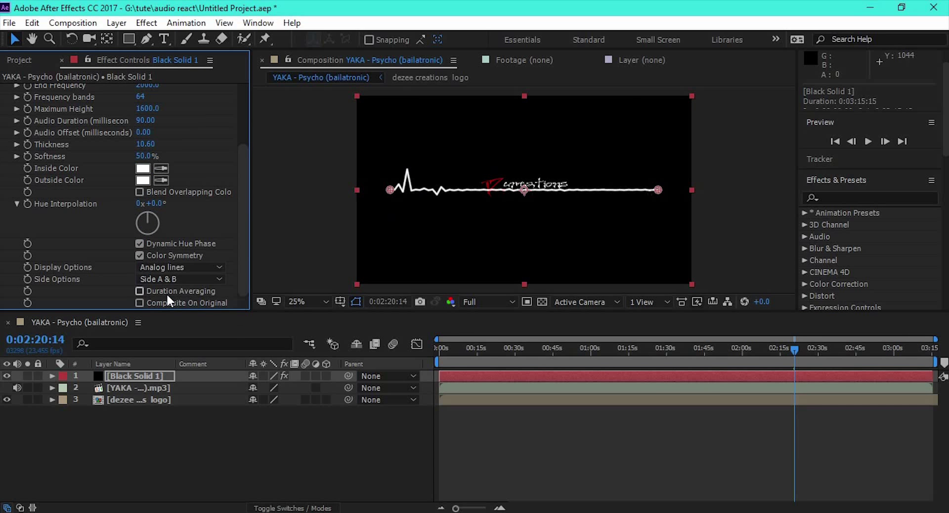
click(182, 267)
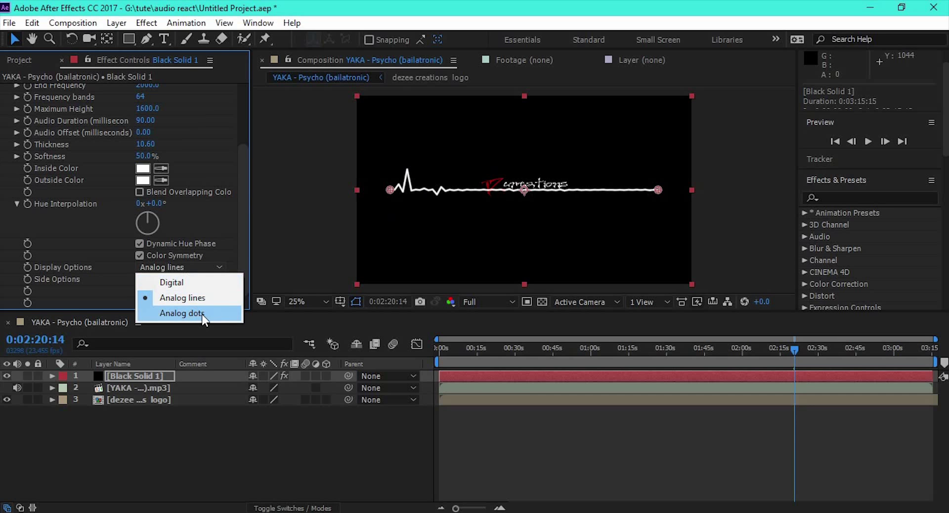
click(215, 312)
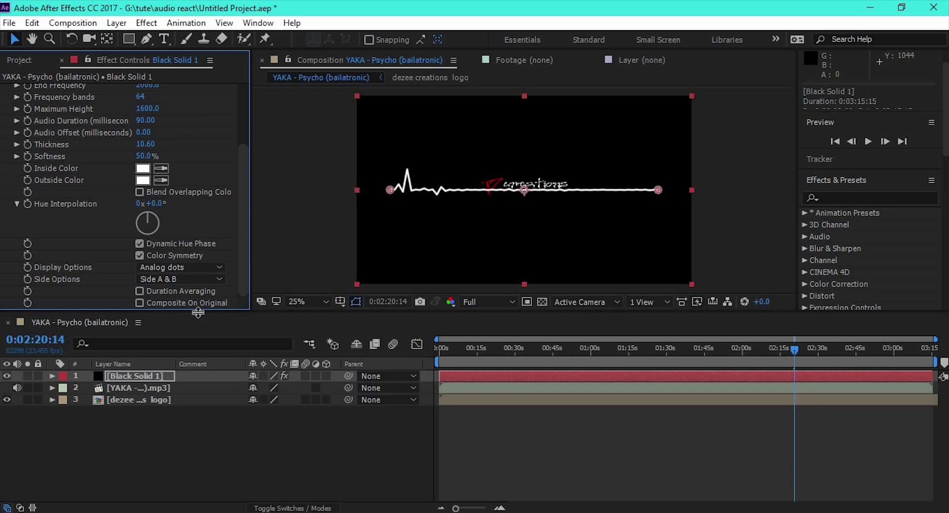
Scrub through the composition to preview the dotted spectrum over the logo, and reselect Black Solid 1
click(762, 347)
drag(769, 343, 439, 341)
click(763, 176)
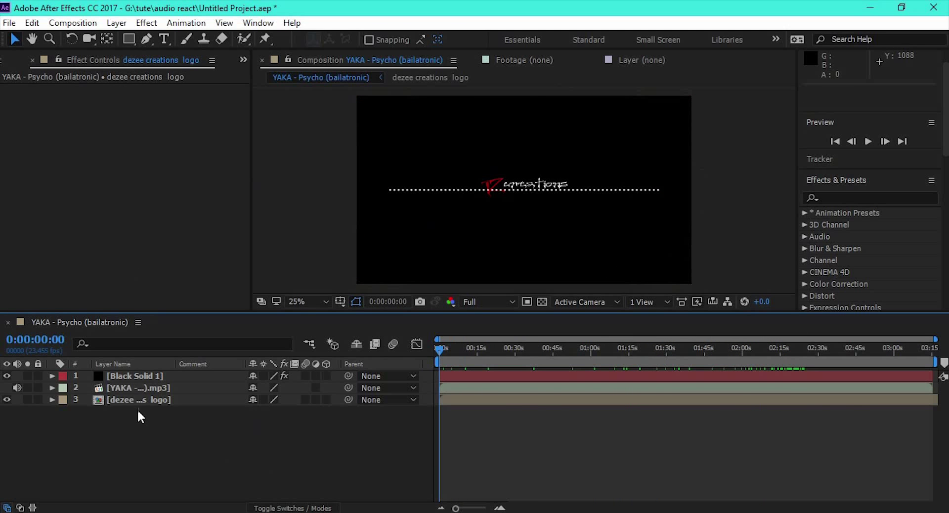
click(504, 346)
drag(507, 351, 423, 340)
click(129, 387)
click(132, 376)
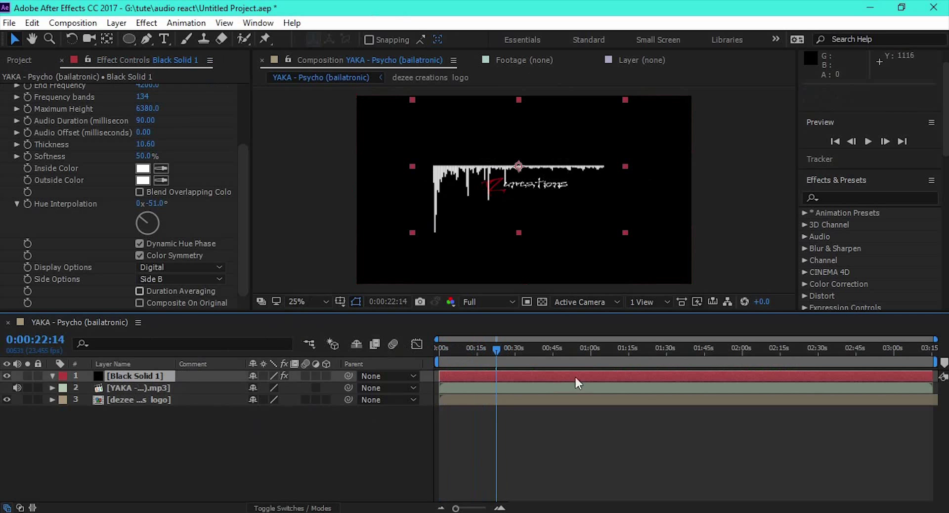
Return to the composition's start and move Black Solid 1 to 960, 564 so its spectrum line sits just below the logo
drag(506, 354, 428, 349)
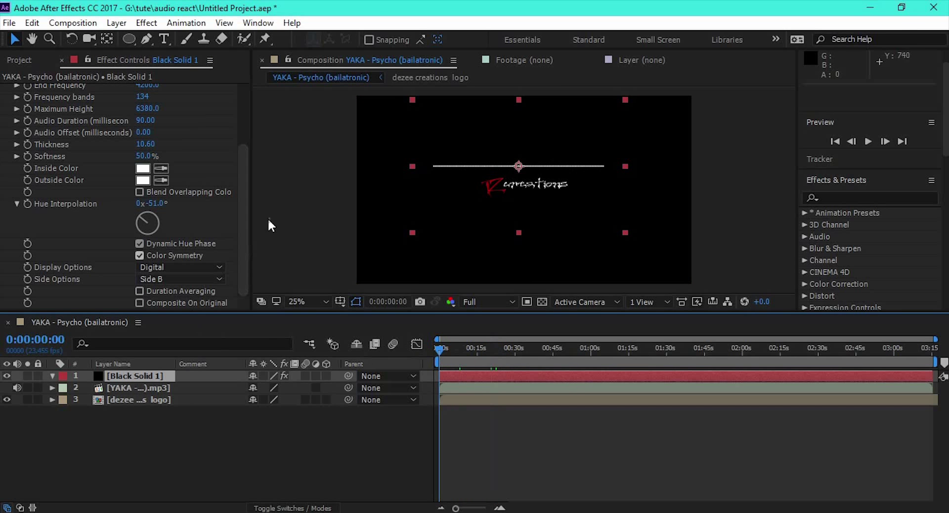
drag(496, 167, 504, 208)
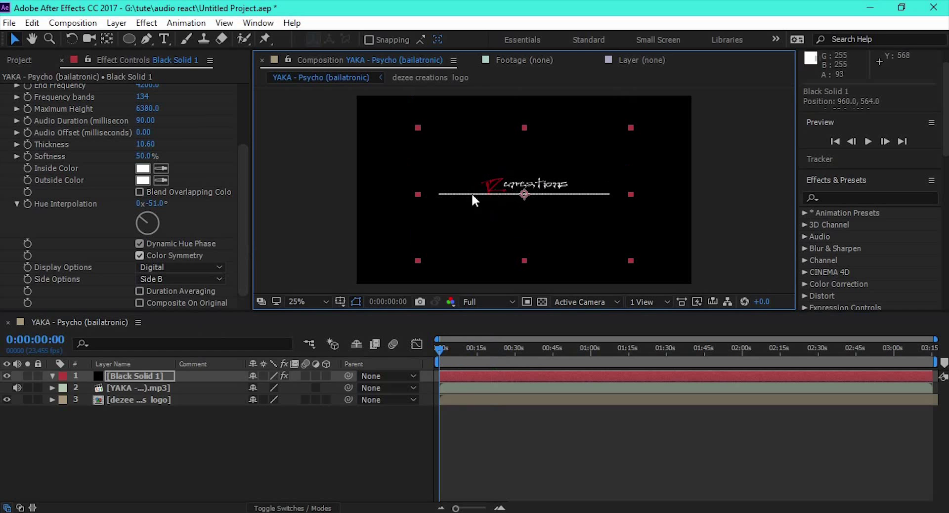
mouse_move(429, 345)
mouse_down()
mouse_move(480, 347)
mouse_move(435, 346)
mouse_up()
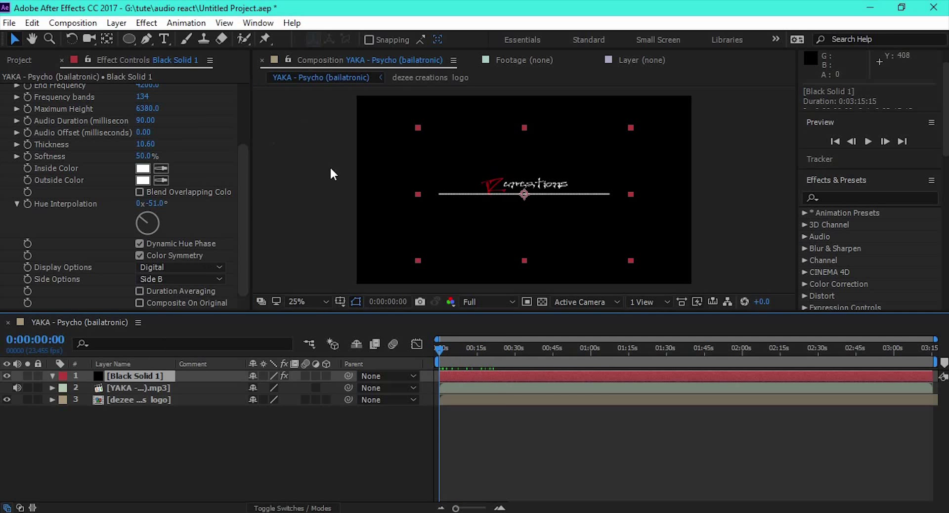
Draw an elliptical mask around the logo on Black Solid 1 and set the Audio Spectrum's Path to Mask 1
click(128, 40)
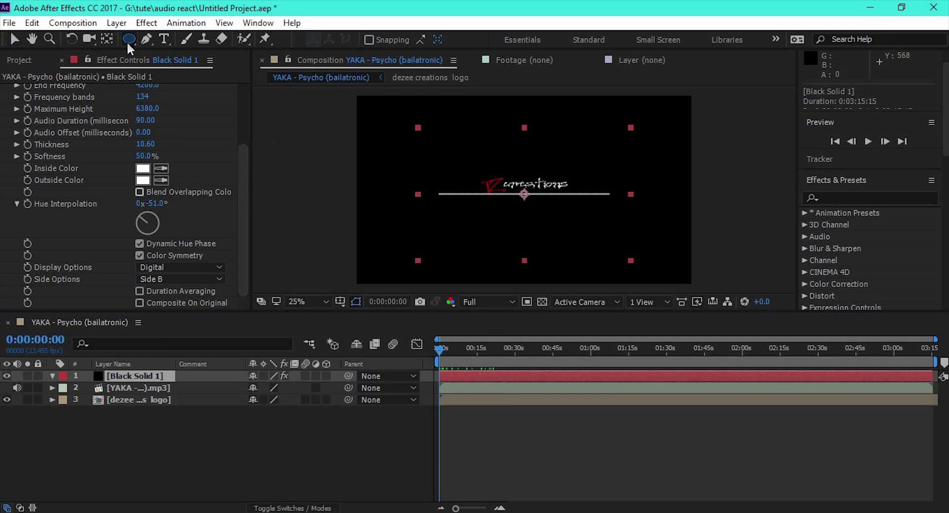
drag(425, 134, 618, 256)
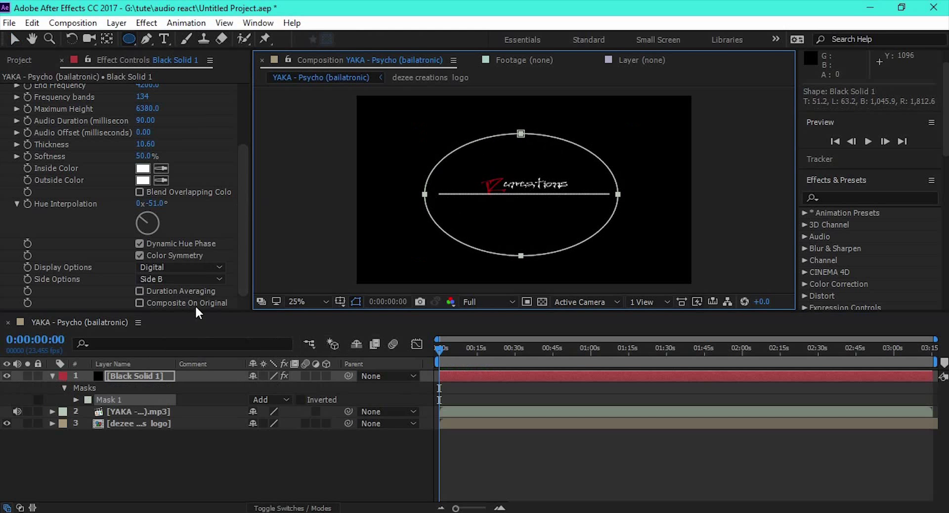
scroll(241, 152, up, 4)
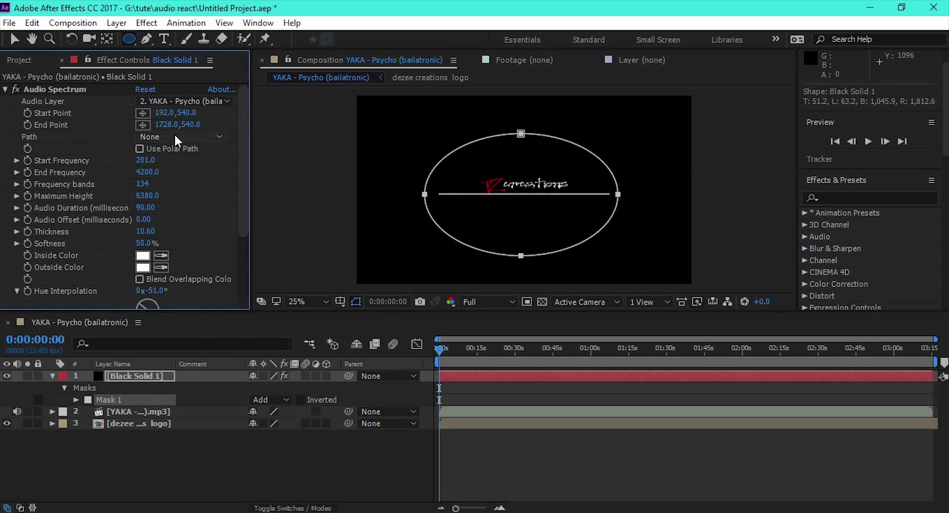
click(207, 136)
click(194, 171)
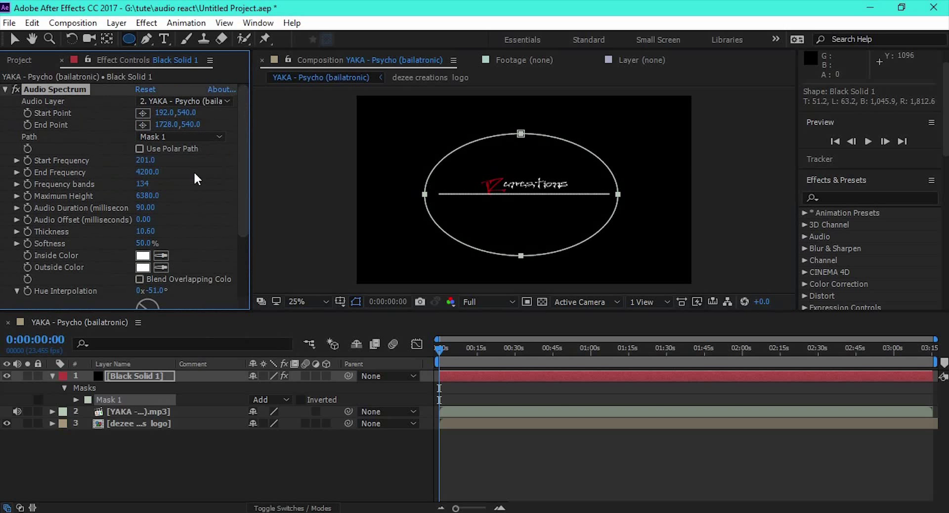
Set Mask 1 to Inverted and scrub through the song to preview the spectrum along the ellipse
drag(453, 352, 560, 352)
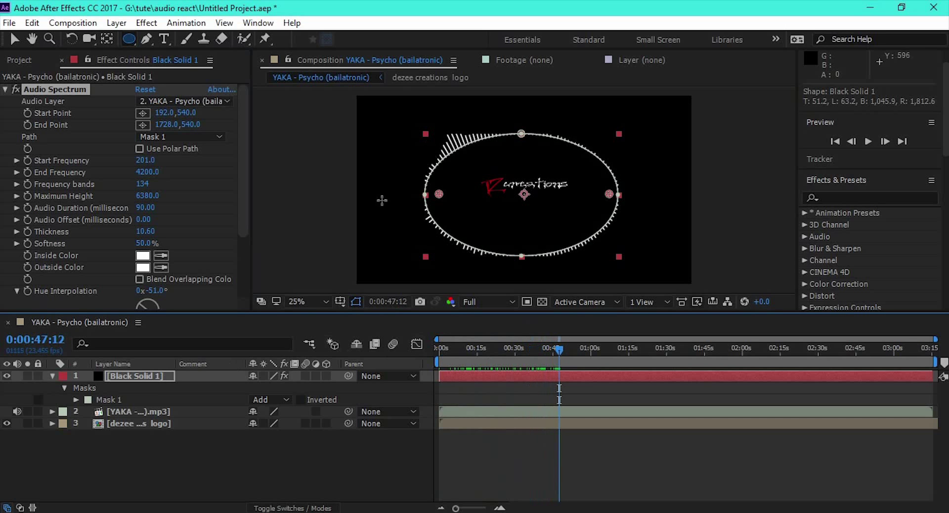
click(301, 400)
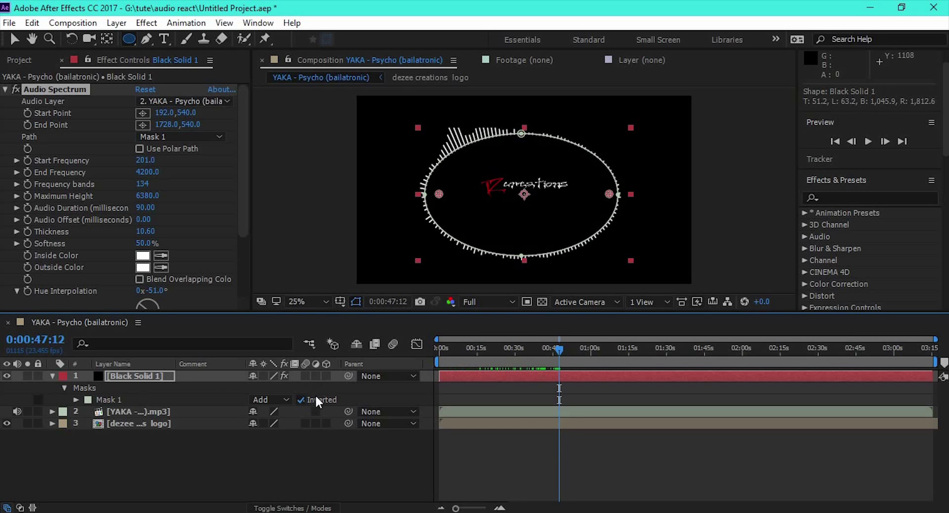
mouse_move(563, 347)
mouse_down()
mouse_move(572, 347)
mouse_move(485, 343)
mouse_move(559, 345)
mouse_move(544, 348)
mouse_up()
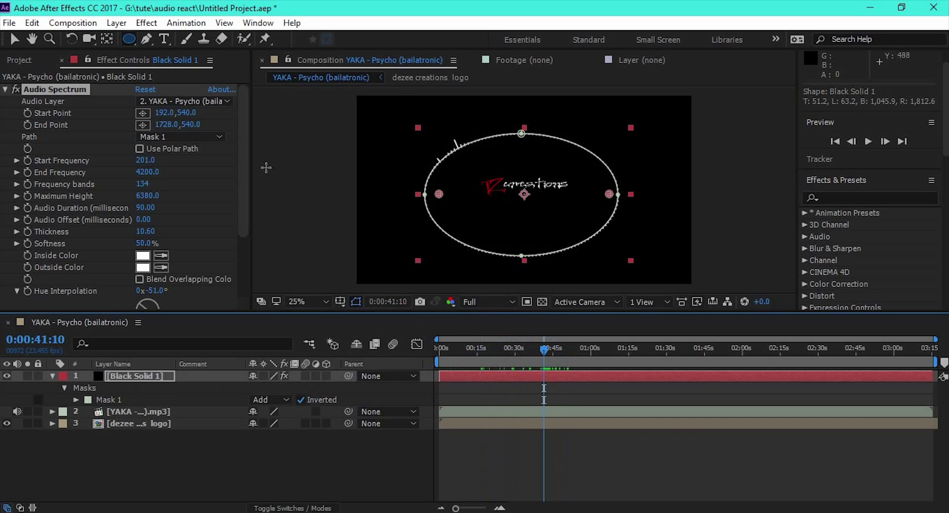
Narrow Mask 1 to about 91% of its width from its left side and scrub to preview the spectrum
click(15, 40)
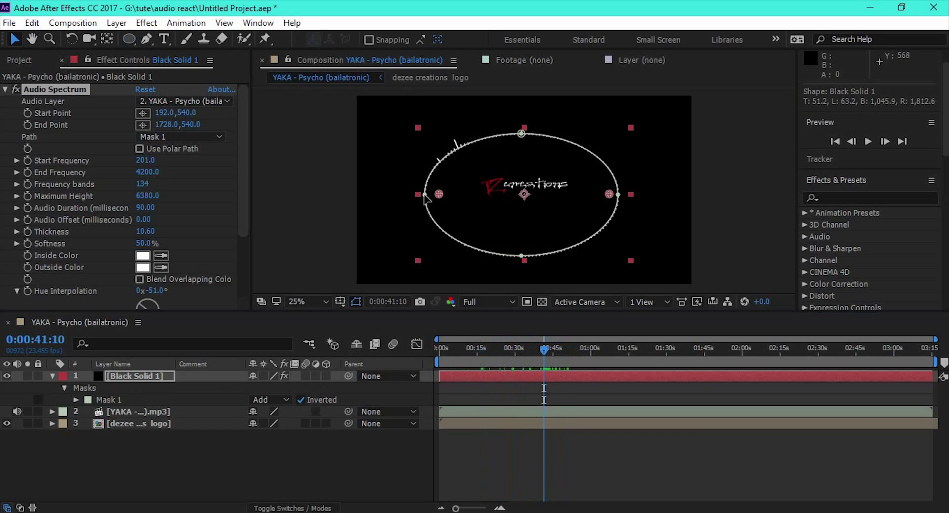
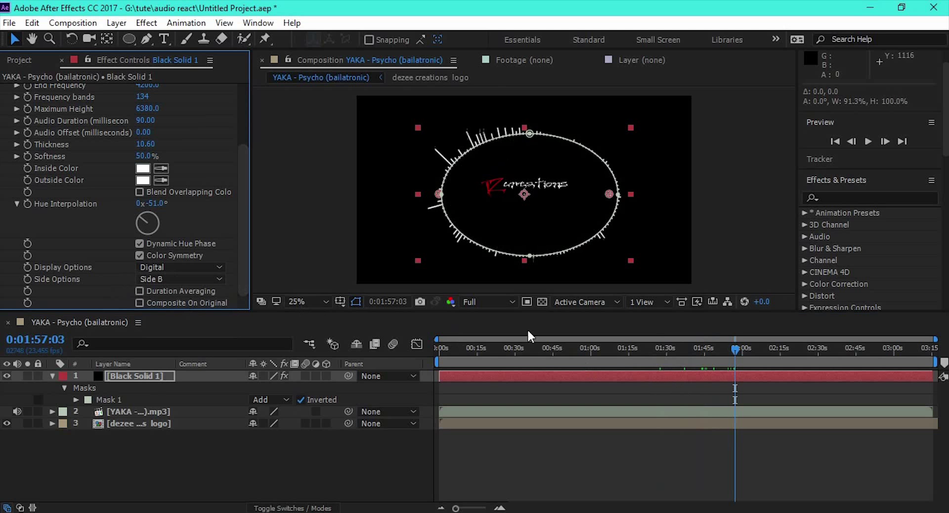
mouse_move(735, 348)
mouse_down()
mouse_move(773, 346)
mouse_move(728, 346)
mouse_up()
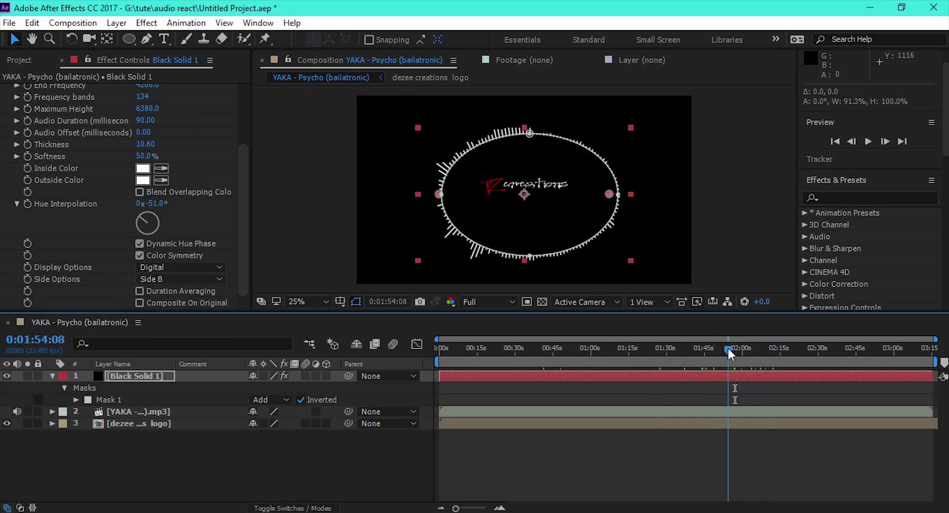
Set the spectrum's End Frequency to 5100, Frequency bands 186, Maximum Height 6010, Audio Duration 80, Audio Offset 110, Thickness 8.70 and Softness 10%
drag(238, 262, 236, 200)
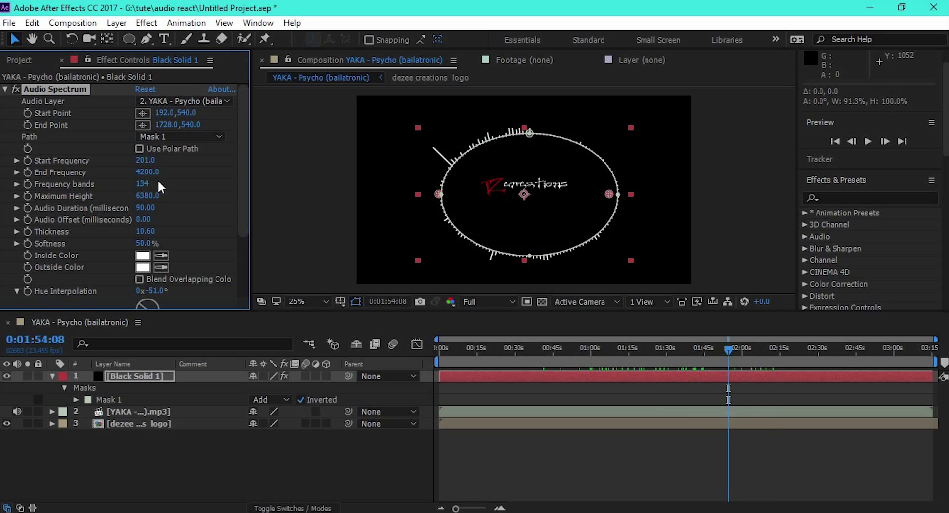
drag(150, 172, 163, 172)
drag(143, 232, 170, 244)
Set the Audio Spectrum's Inside Color to red and scrub through the composition to preview the coloured spectrum
click(142, 256)
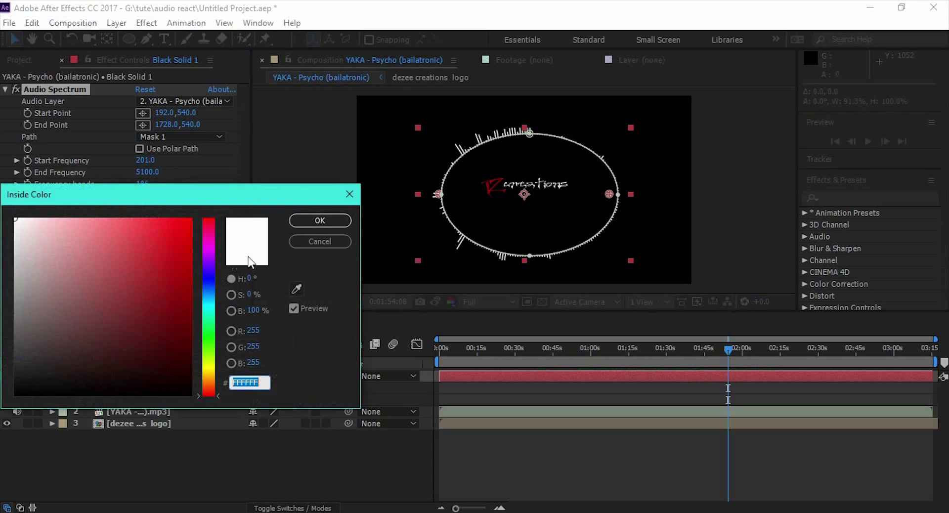
click(320, 220)
drag(729, 349, 467, 348)
click(238, 222)
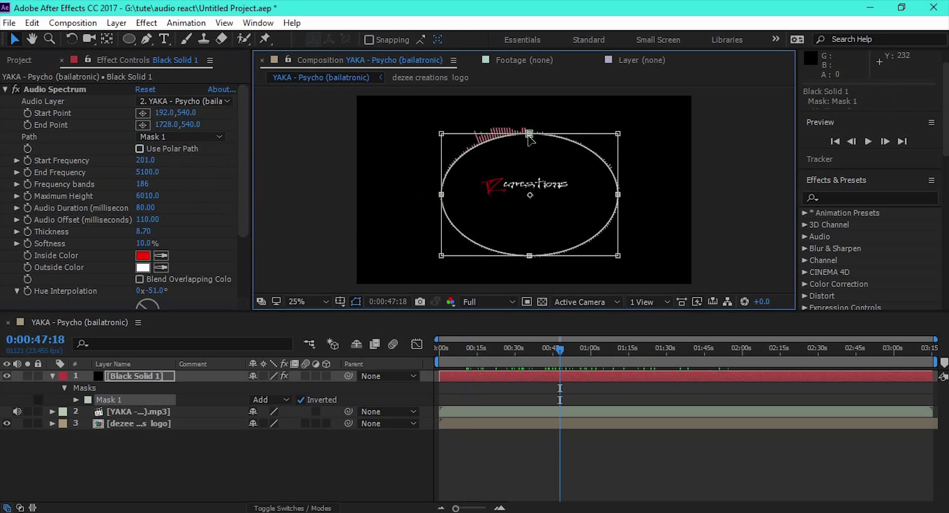
Shrink Mask 1 to a small ellipse, move it over the logo, and scrub to preview the spectrum
drag(619, 132, 534, 188)
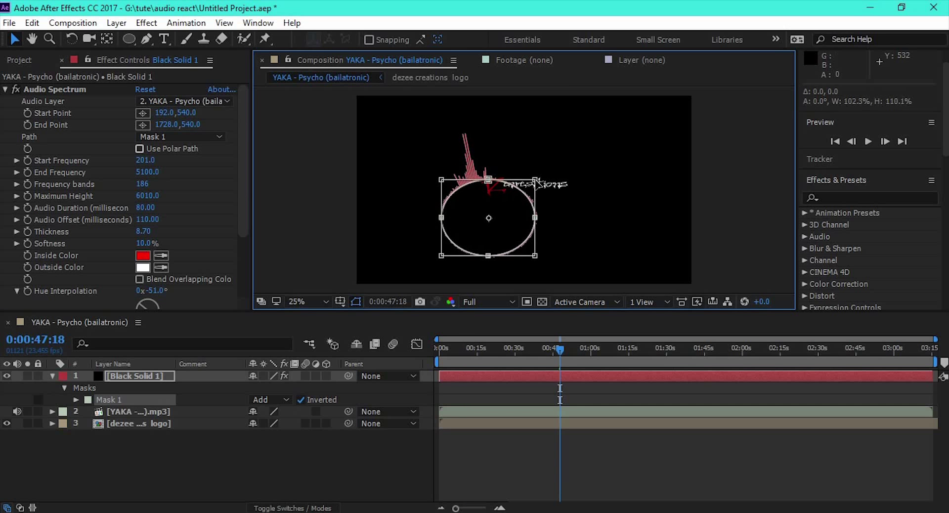
drag(509, 214, 542, 188)
drag(560, 349, 663, 355)
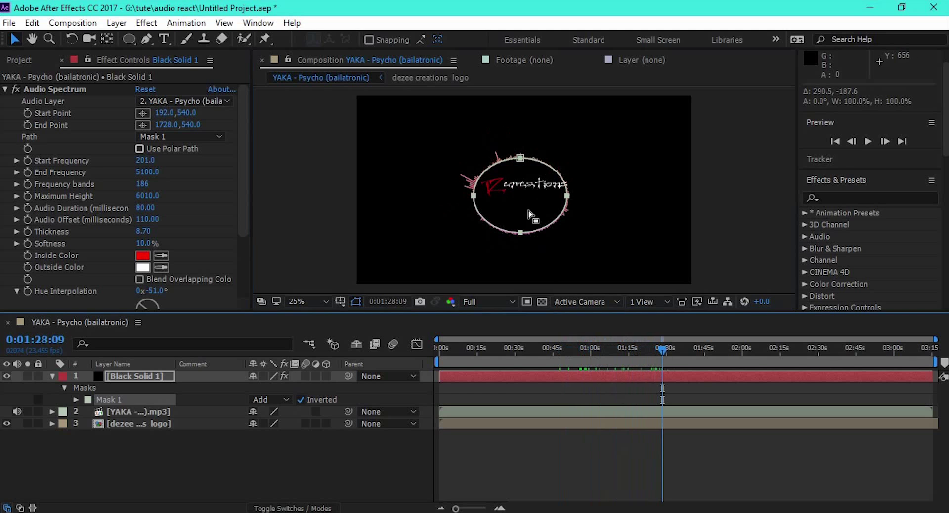
Move Mask 1 by about 57, -80 to centre it around the logo, deselect it, and scrub through the song to preview the result
click(528, 212)
click(536, 209)
click(537, 209)
click(520, 147)
double_click(520, 155)
drag(520, 155, 535, 153)
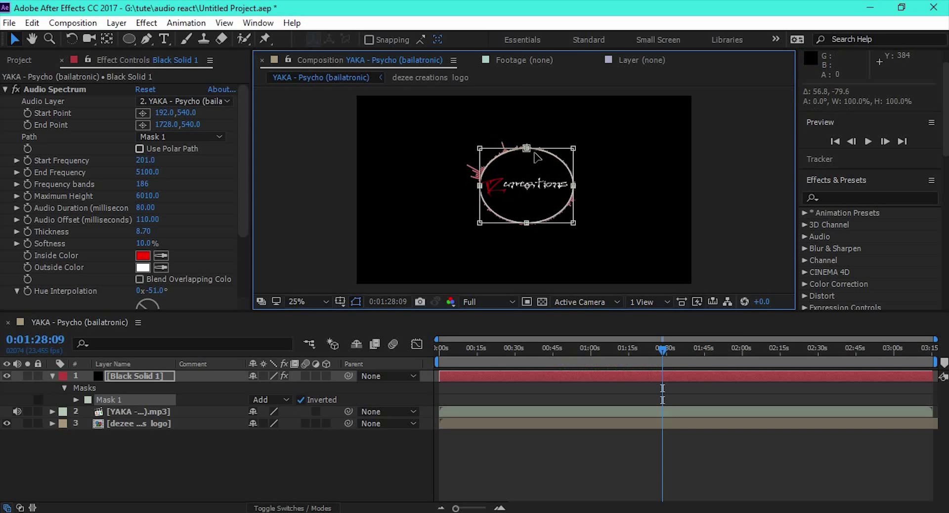
click(667, 435)
drag(663, 346, 575, 350)
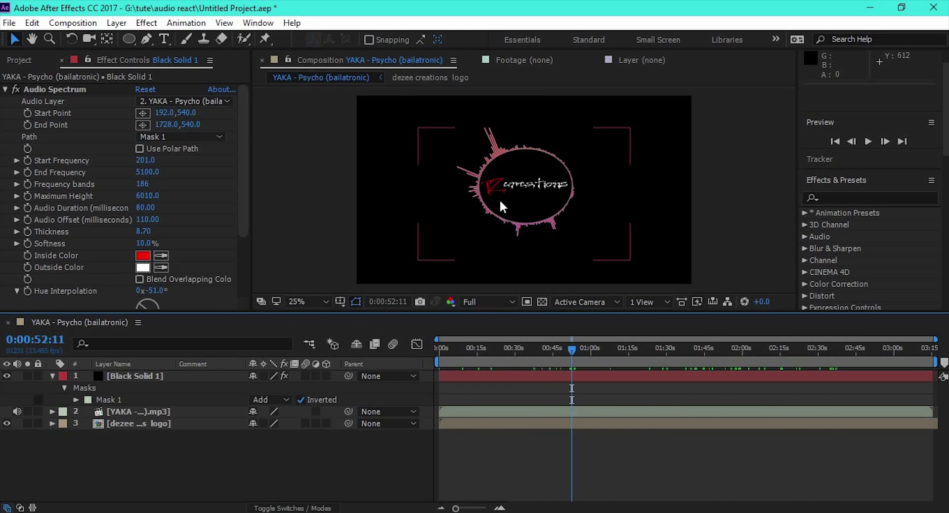
drag(572, 349, 831, 349)
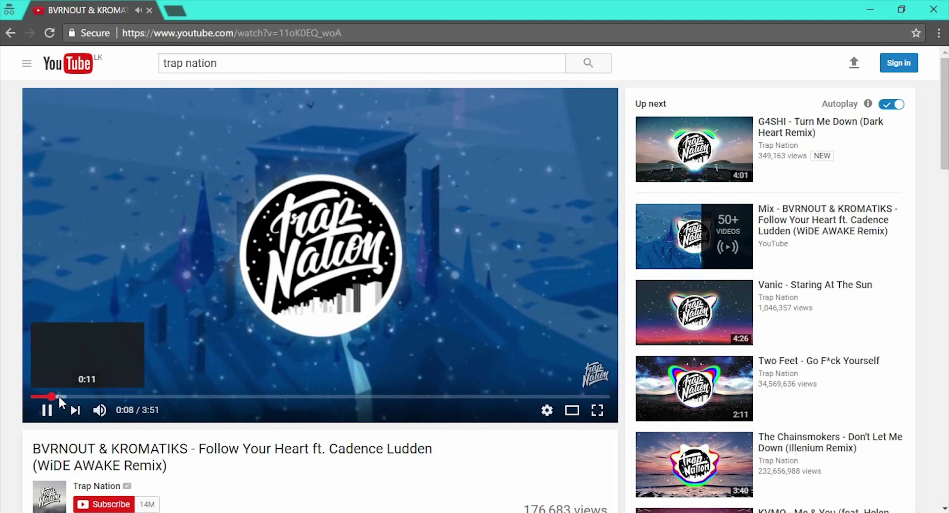
Replay the early part of the Trap Nation video to examine its circular audio-reactive logo, and switch back to After Effects
click(59, 396)
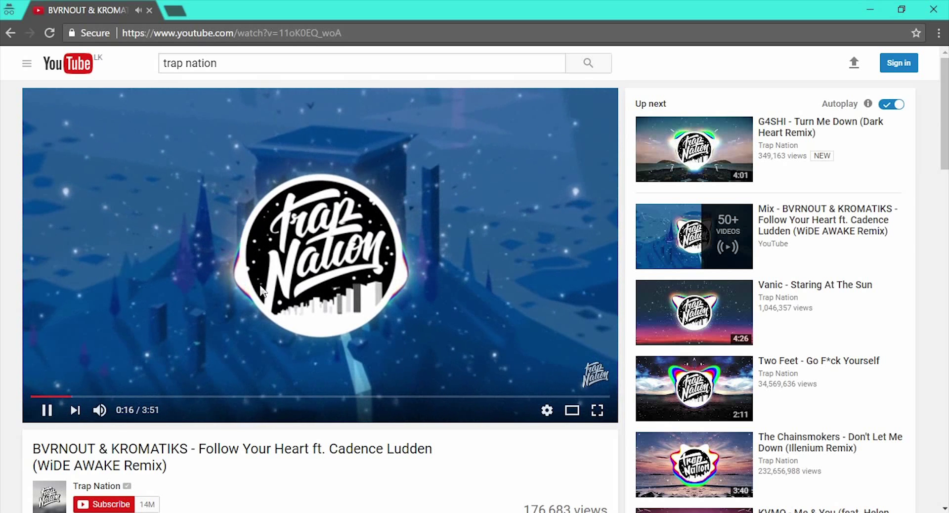
click(63, 396)
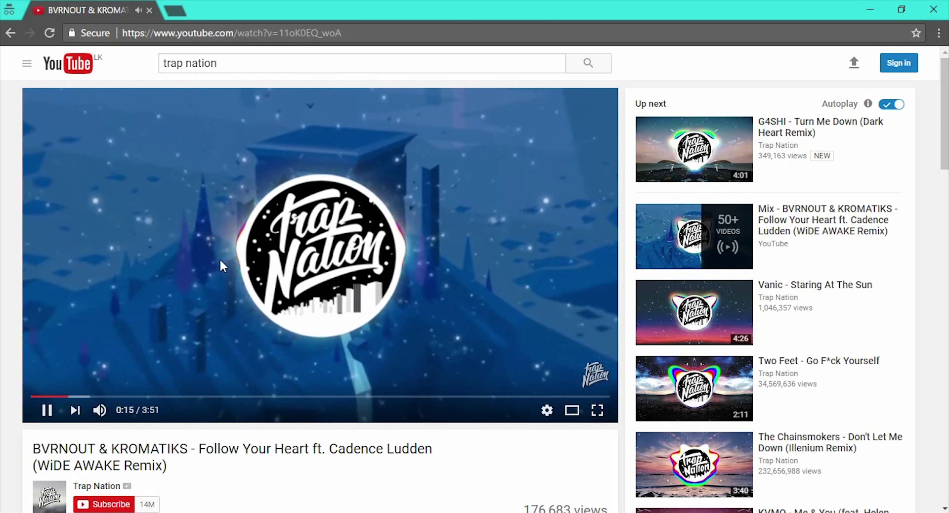
key(alt+Tab)
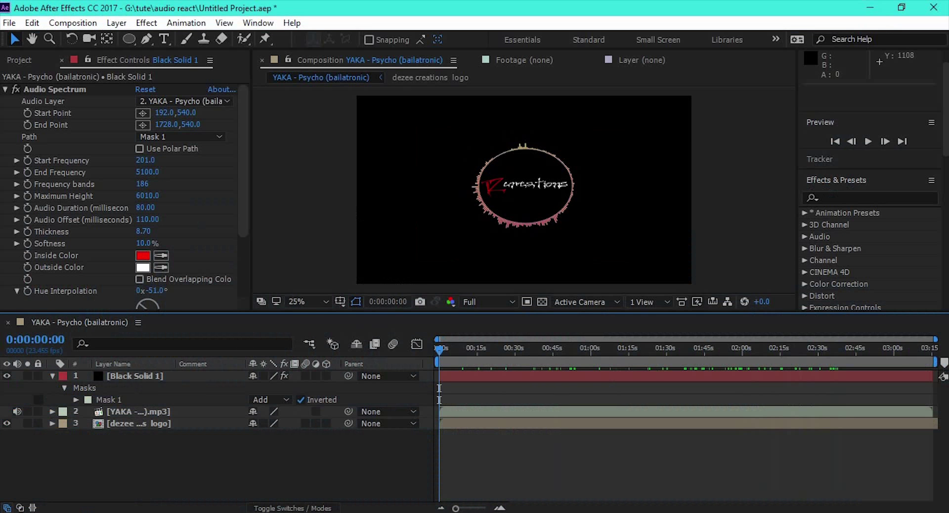